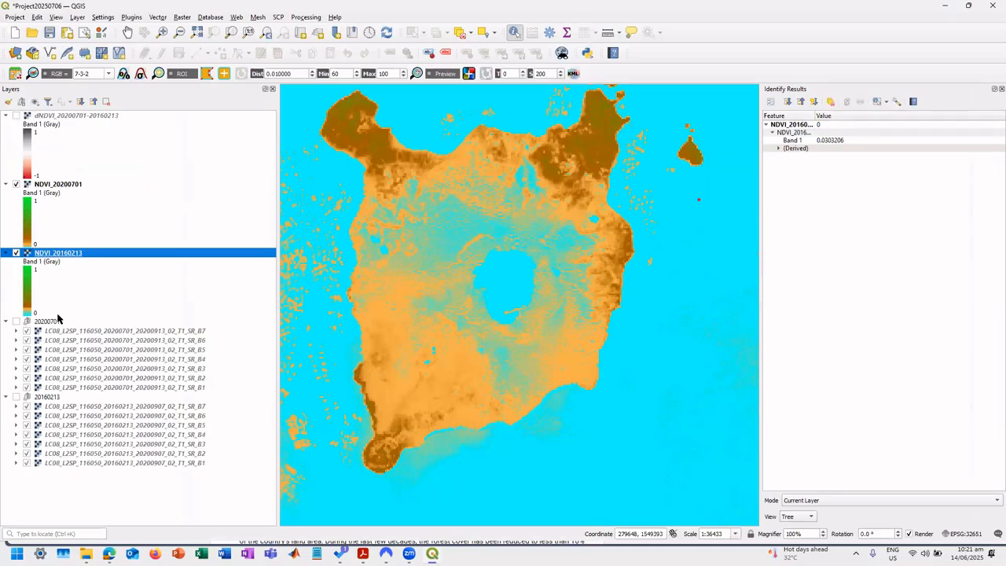
Hide the NDVI_20160213 and NDVI_20200701 layers and collapse the legends of all three NDVI-based layers.
{"action": "left_click", "coordinate": [17, 252]}
{"action": "left_click", "coordinate": [16, 185]}
{"action": "left_click", "coordinate": [181, 18]}
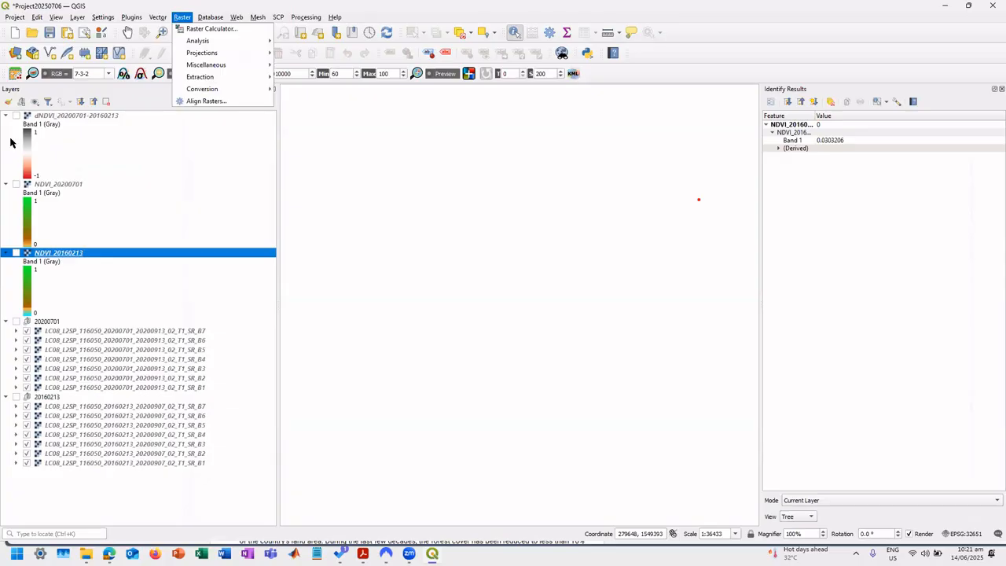
{"action": "left_click", "coordinate": [6, 184]}
{"action": "left_click", "coordinate": [6, 193]}
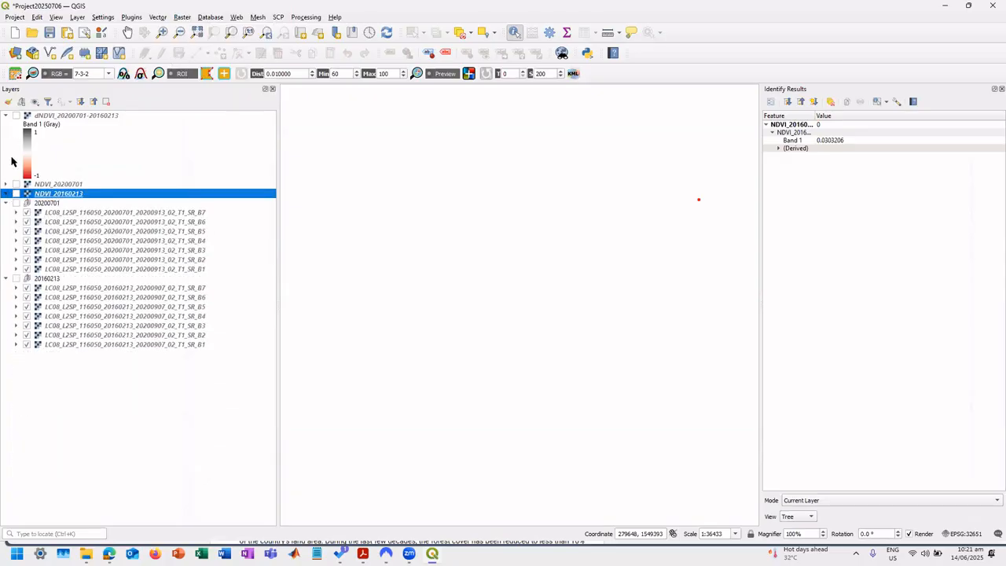
{"action": "left_click", "coordinate": [6, 116]}
Open the Raster Calculator and start the expression with an opening parenthesis and the 20160213 SR_B5 band.
{"action": "left_click", "coordinate": [182, 17]}
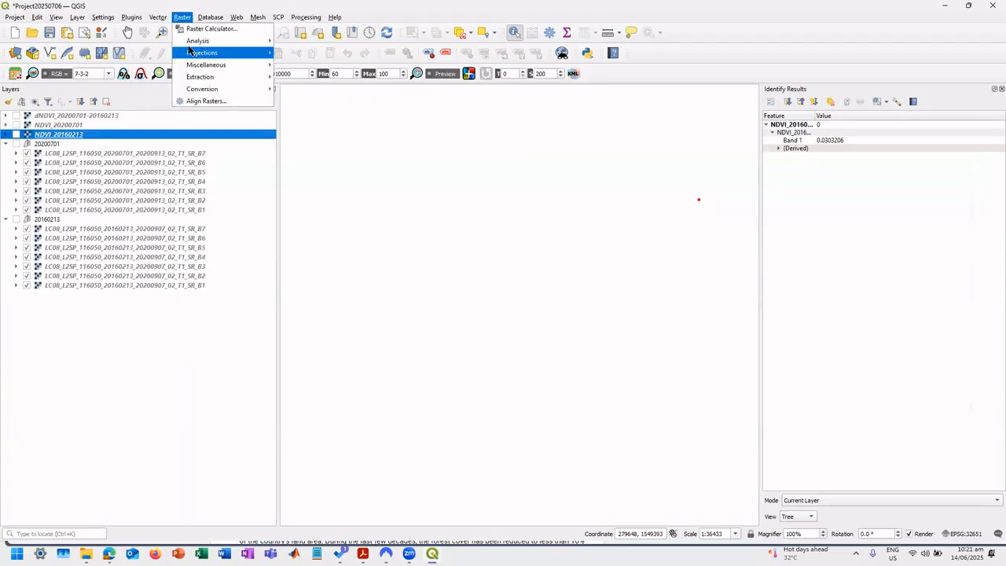
{"action": "left_click", "coordinate": [208, 29]}
{"action": "left_click", "coordinate": [186, 18]}
{"action": "left_click", "coordinate": [210, 27]}
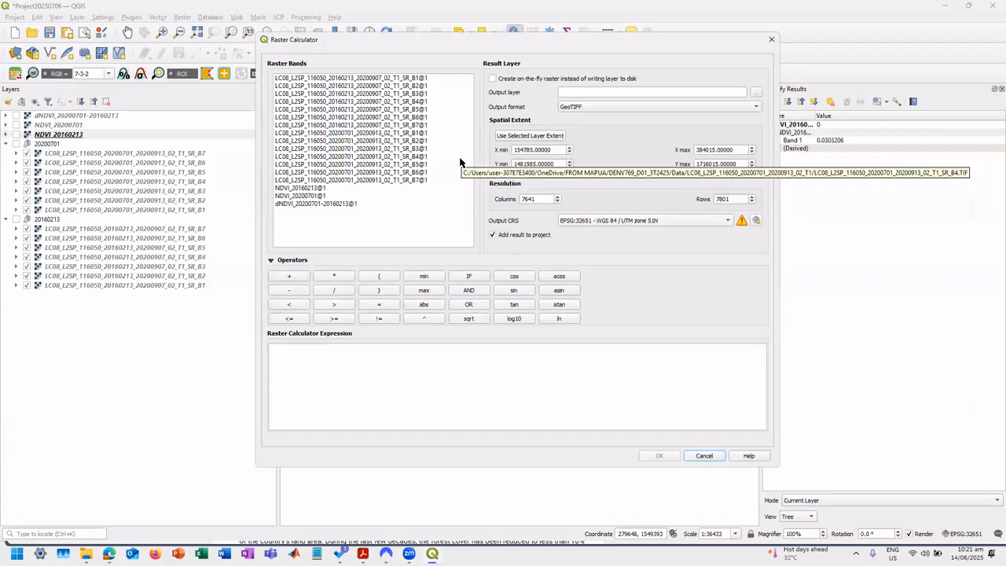
{"action": "left_click", "coordinate": [347, 126]}
{"action": "left_click", "coordinate": [343, 80]}
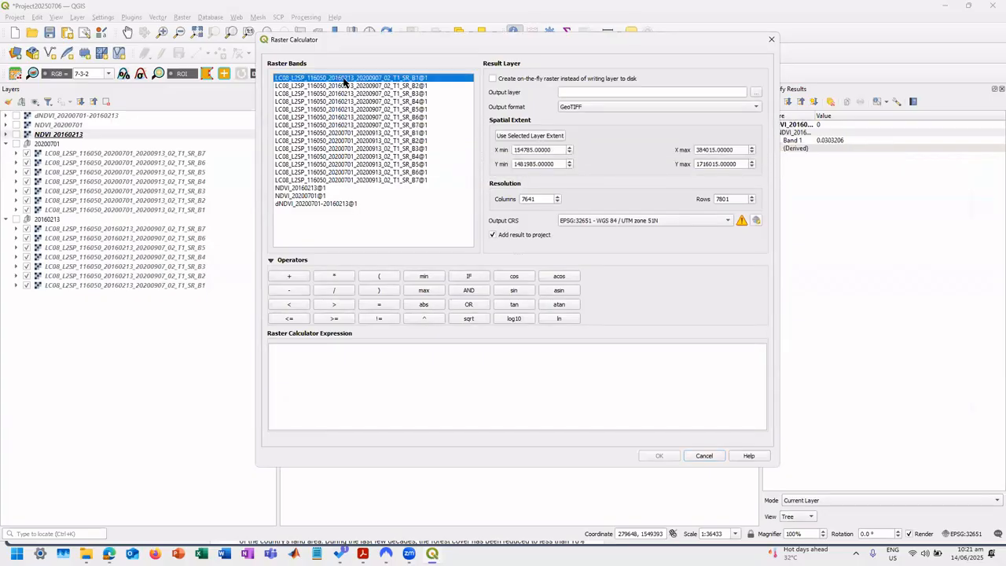
{"action": "left_click", "coordinate": [398, 111]}
{"action": "left_click", "coordinate": [375, 281]}
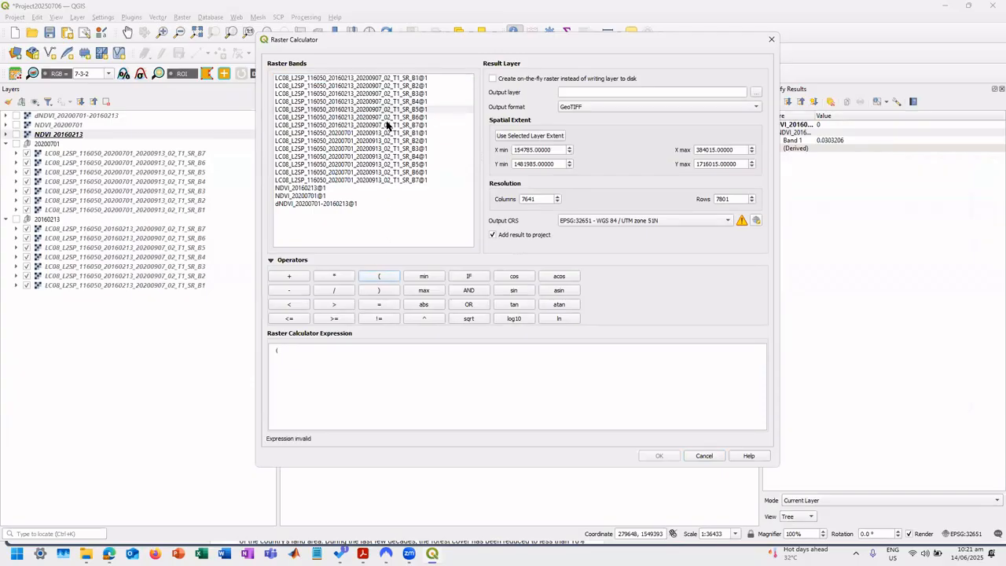
{"action": "double_click", "coordinate": [392, 111]}
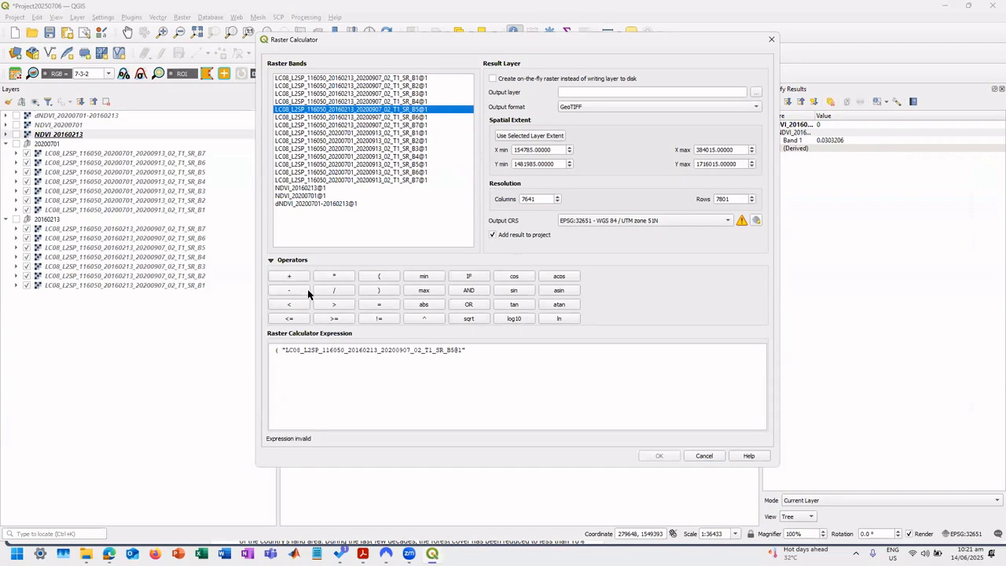
Complete the expression by dividing by the 20160213 SR_B3 band, closing the parenthesis and subtracting 1.
{"action": "left_click", "coordinate": [335, 291]}
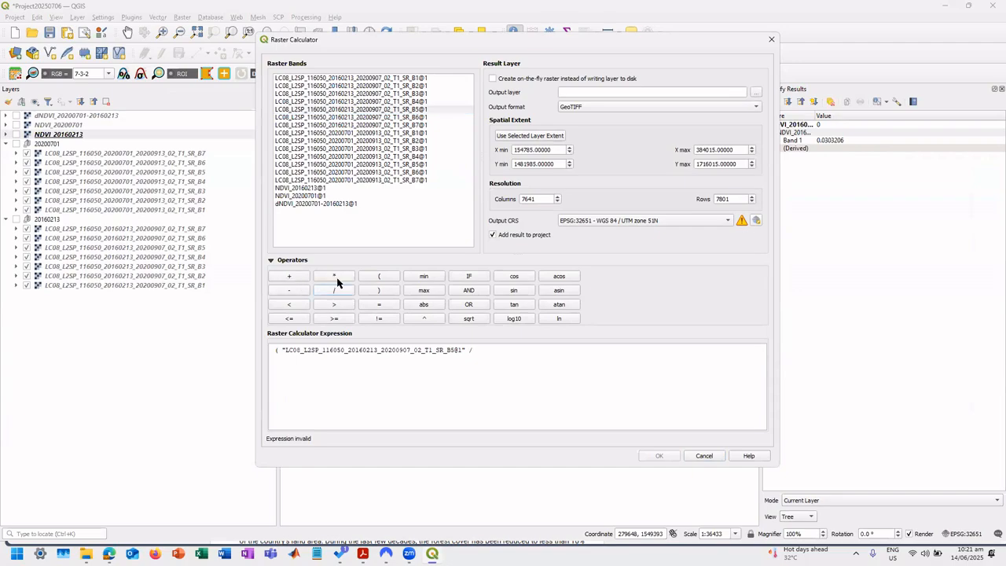
{"action": "double_click", "coordinate": [359, 94]}
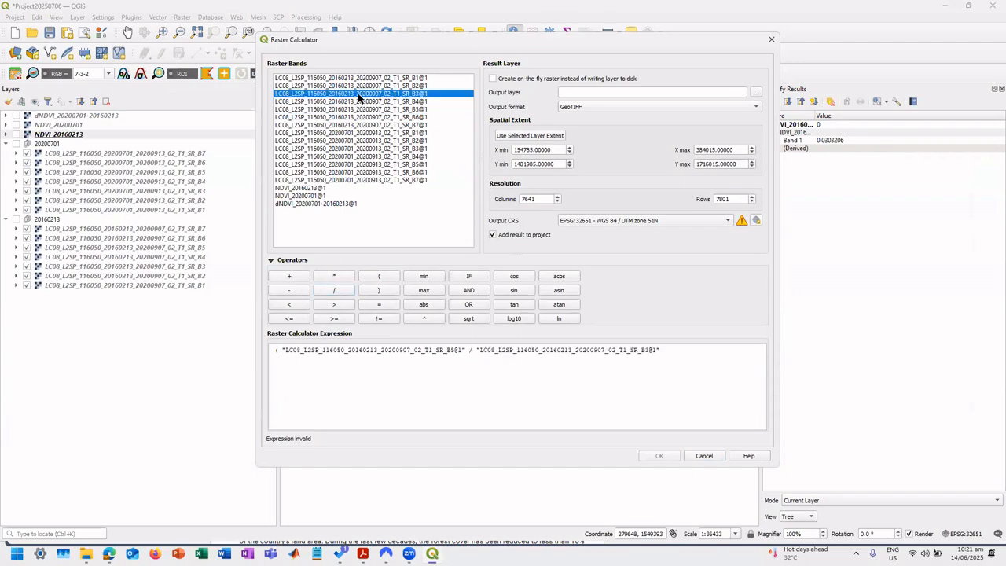
{"action": "left_click", "coordinate": [380, 290]}
{"action": "left_click", "coordinate": [289, 290]}
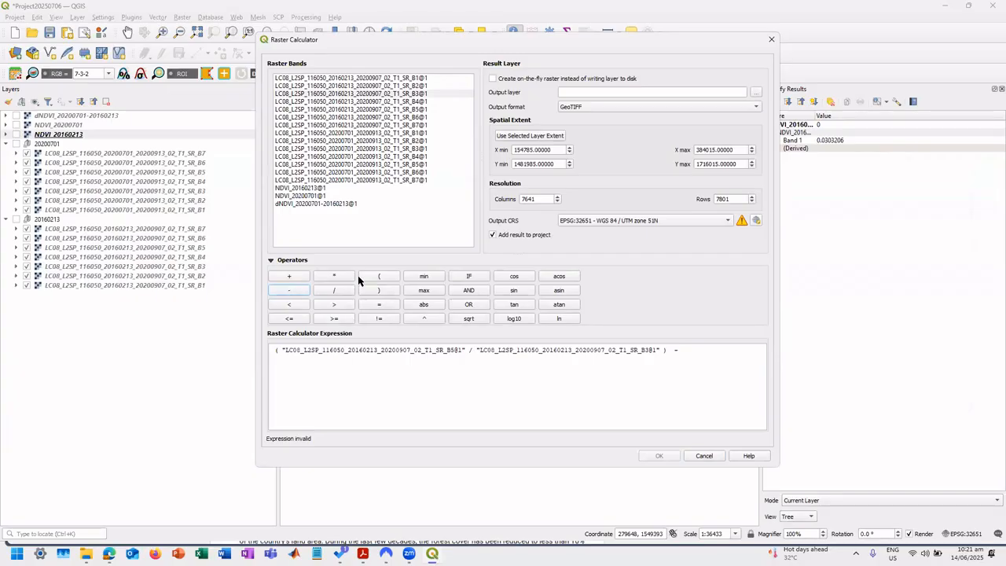
{"action": "left_click", "coordinate": [696, 348]}
{"action": "key", "text": "ctrl+a"}
{"action": "key", "text": "BackSpace"}
{"action": "key", "text": "ctrl+z"}
{"action": "type", "text": "1"}
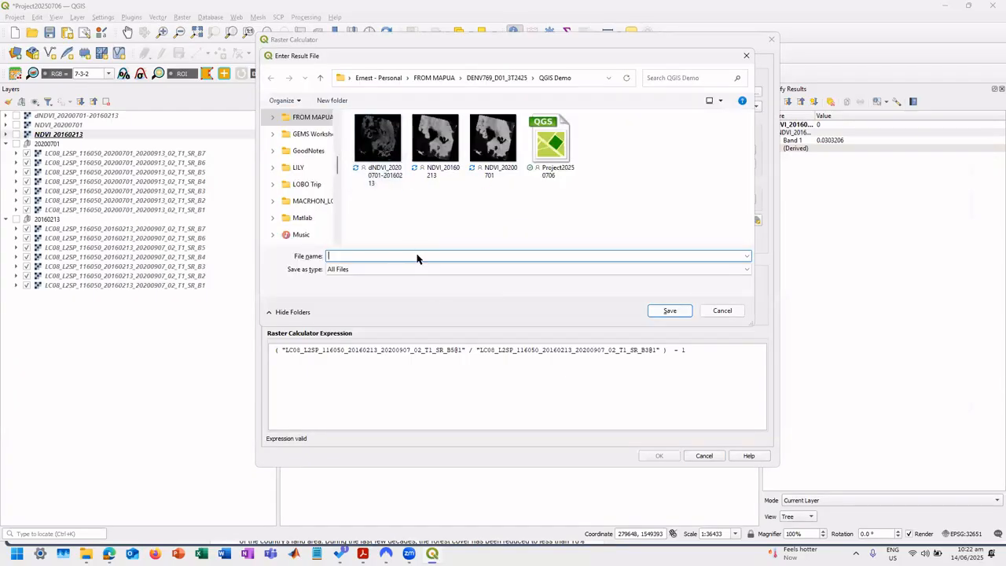
Set the output layer to CIGreen_20160213 in the QGIS Demo folder and run the raster calculation.
{"action": "key", "text": "alt+Tab"}
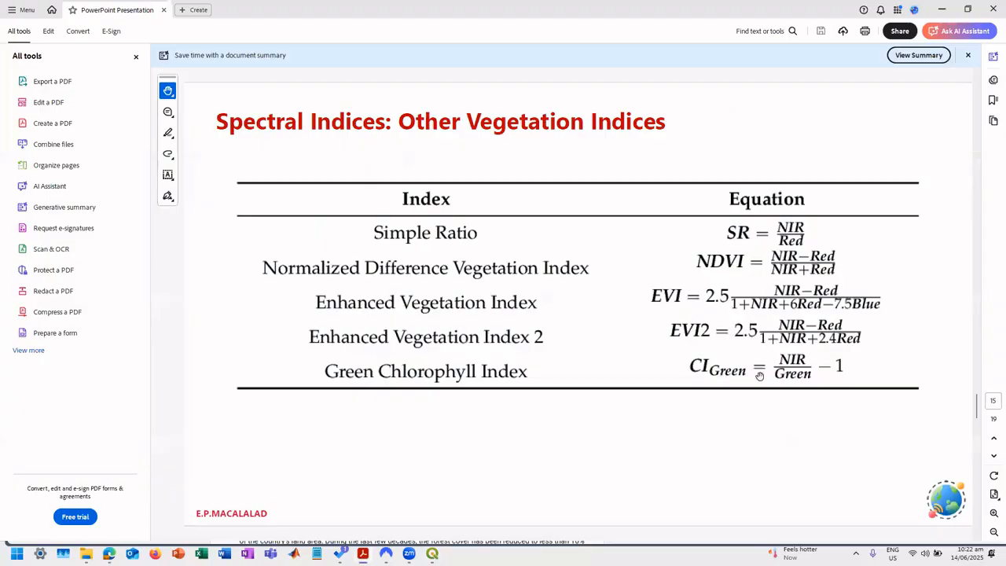
{"action": "key", "text": "alt+Tab"}
{"action": "type", "text": "Cl"}
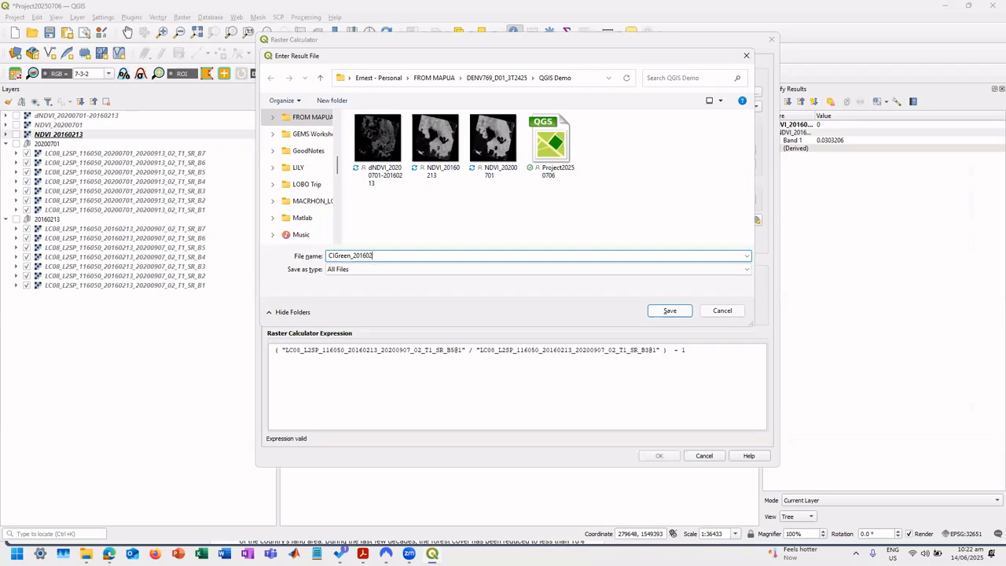
{"action": "left_click", "coordinate": [673, 311]}
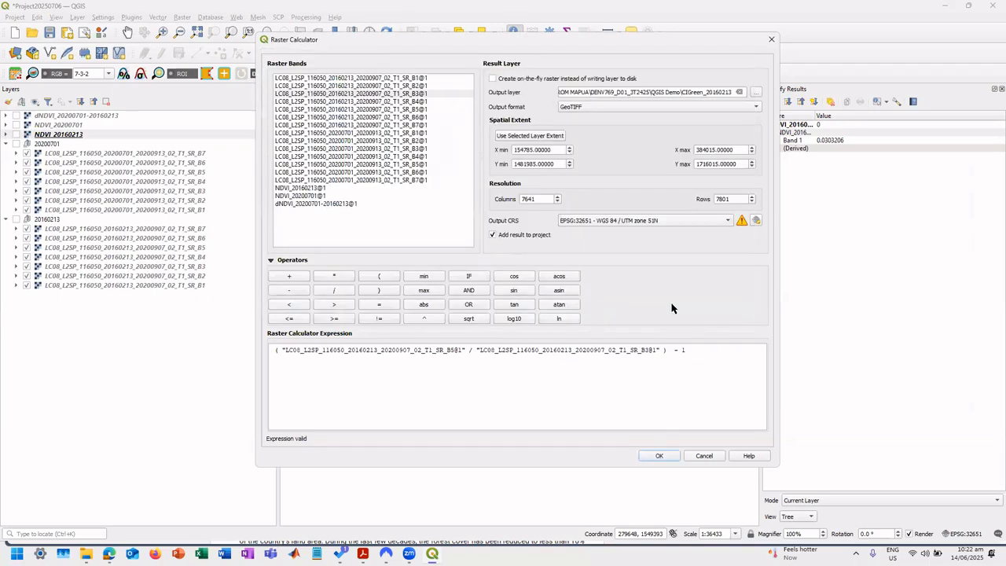
{"action": "left_click", "coordinate": [665, 456]}
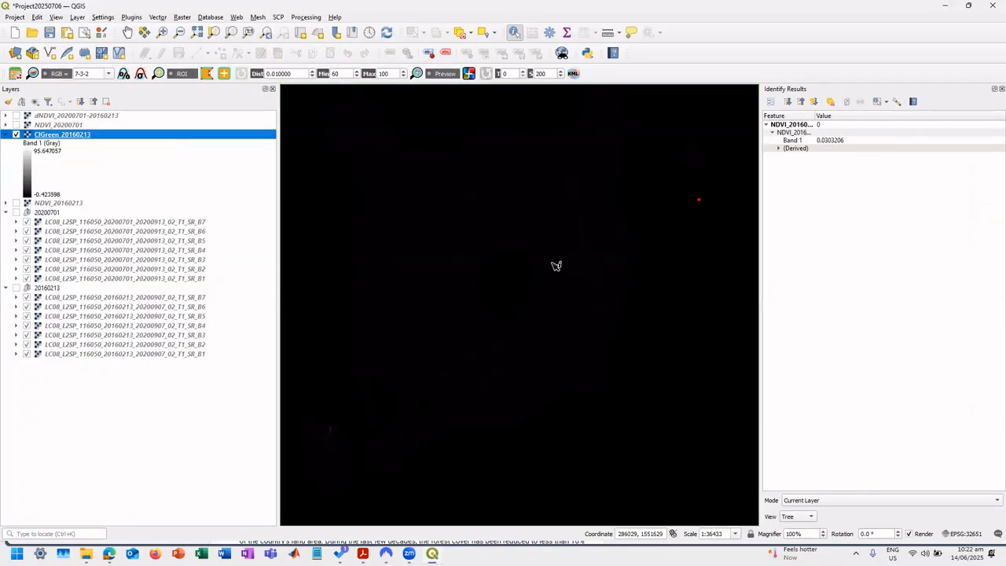
Examine the full extent of the CIGreen_20160213 raster and compare it with the NDVI_20200701 layer.
{"action": "scroll", "coordinate": [560, 265], "scroll_direction": "down", "scroll_amount": 6}
{"action": "scroll", "coordinate": [564, 268], "scroll_direction": "down", "scroll_amount": 1}
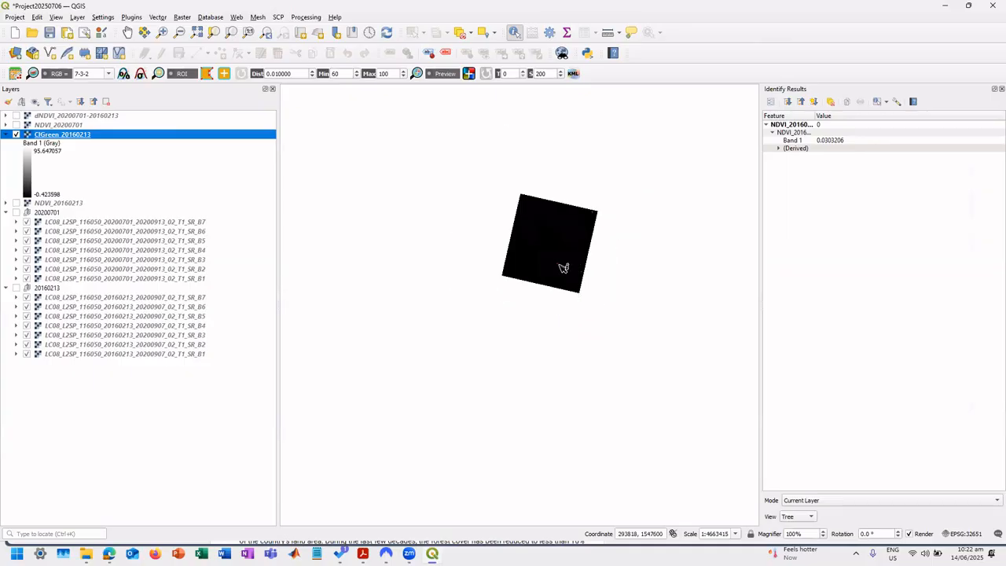
{"action": "scroll", "coordinate": [564, 268], "scroll_direction": "up", "scroll_amount": 3}
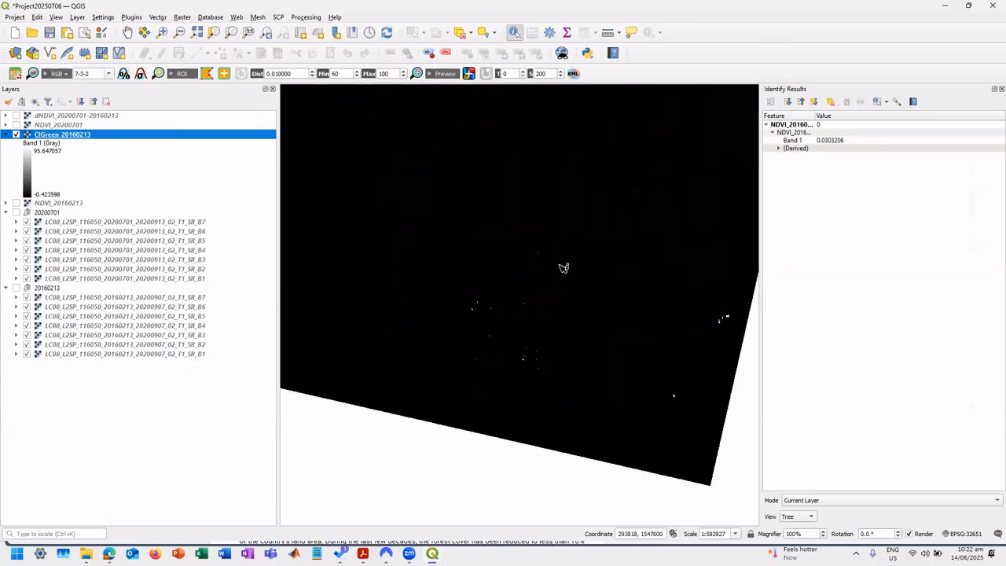
{"action": "left_click", "coordinate": [17, 125]}
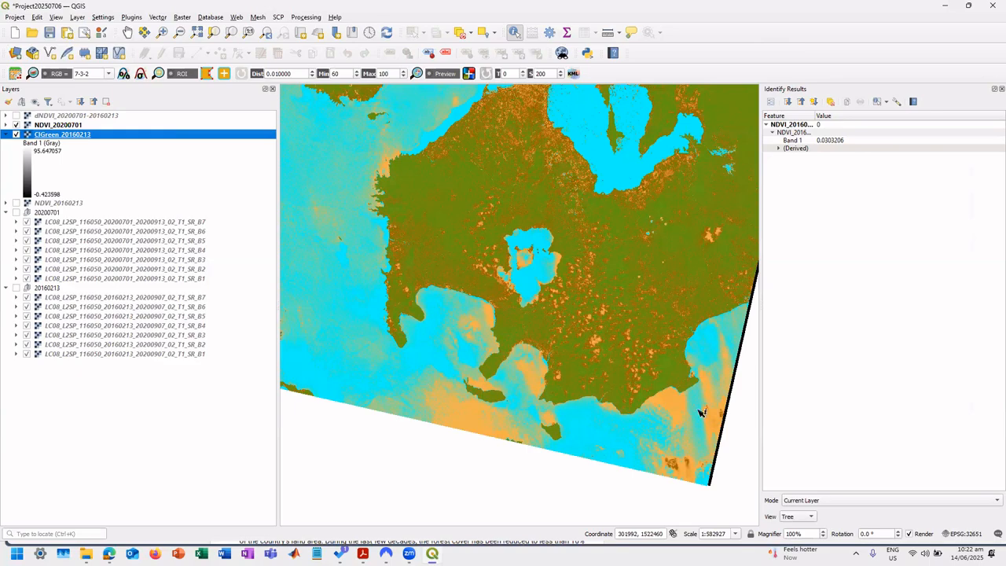
{"action": "left_click", "coordinate": [17, 125]}
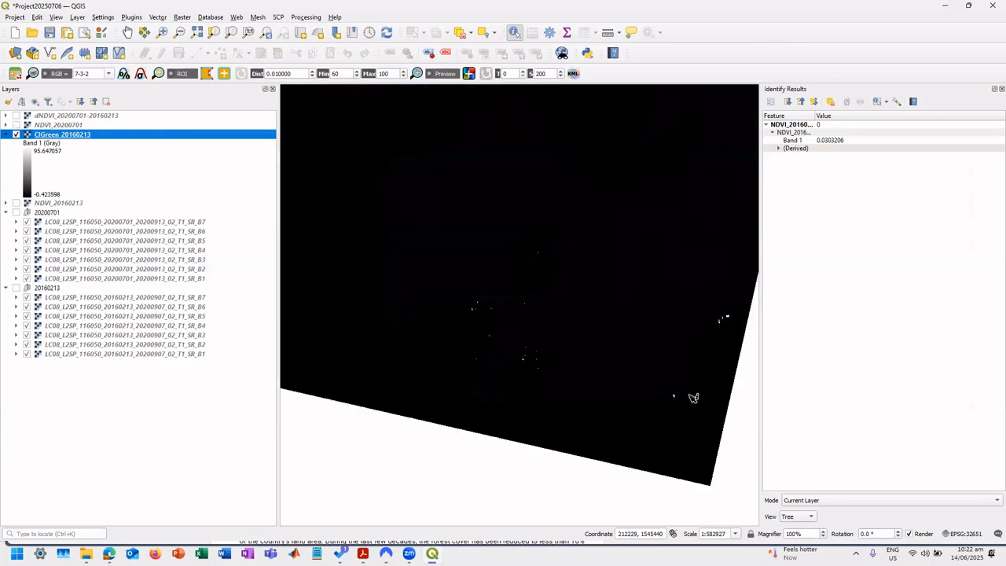
{"action": "left_click", "coordinate": [16, 125]}
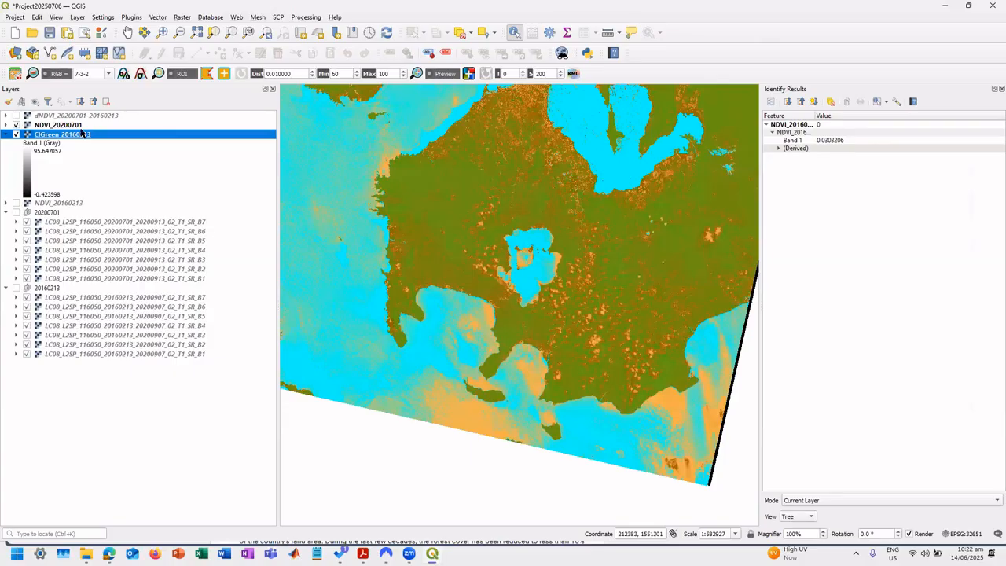
{"action": "left_click", "coordinate": [17, 125]}
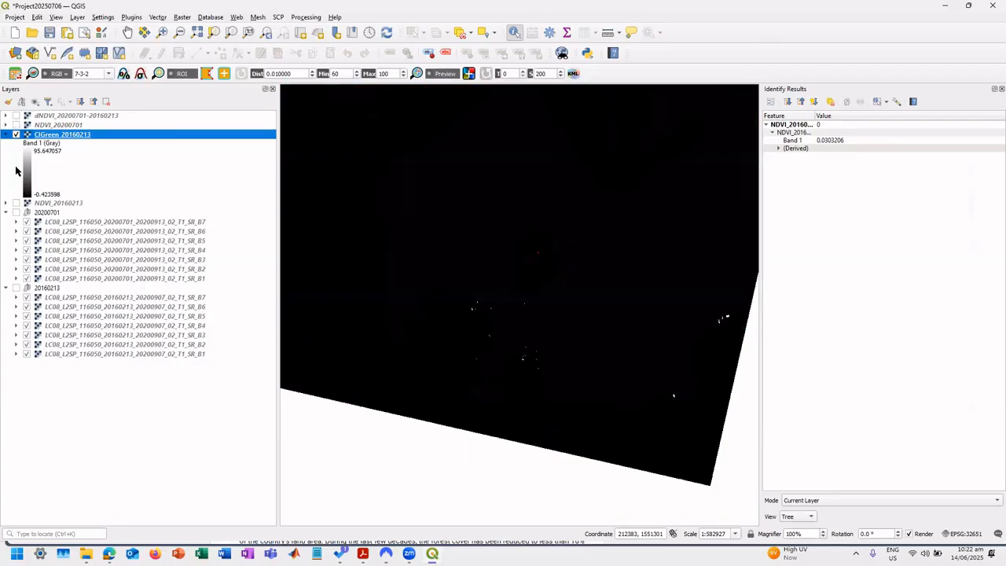
Show NDVI_20160213 with CIGreen_20160213 hidden and examine the island in the middle of the lake.
{"action": "left_click", "coordinate": [16, 203]}
{"action": "left_click", "coordinate": [17, 135]}
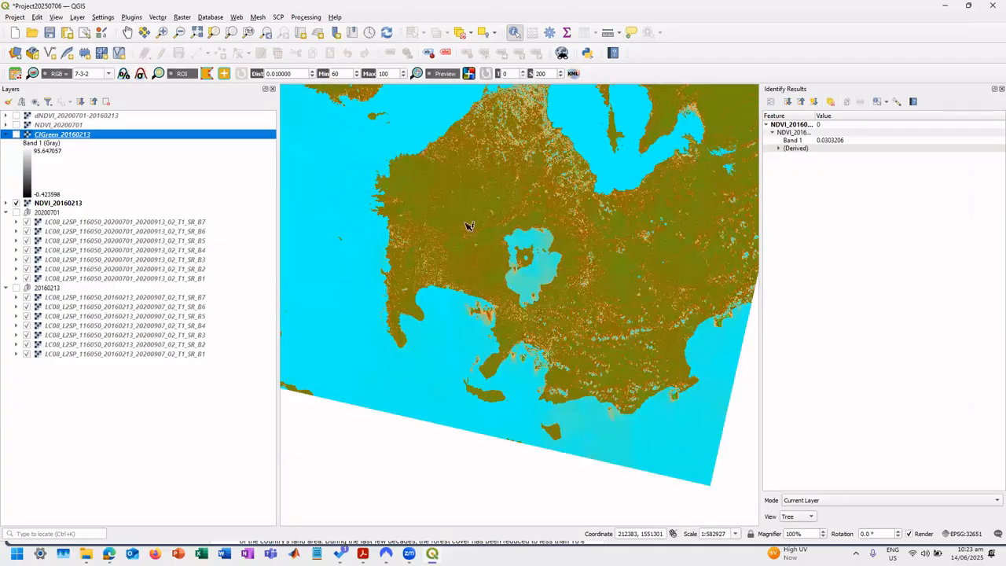
{"action": "scroll", "coordinate": [525, 267], "scroll_direction": "up", "scroll_amount": 3}
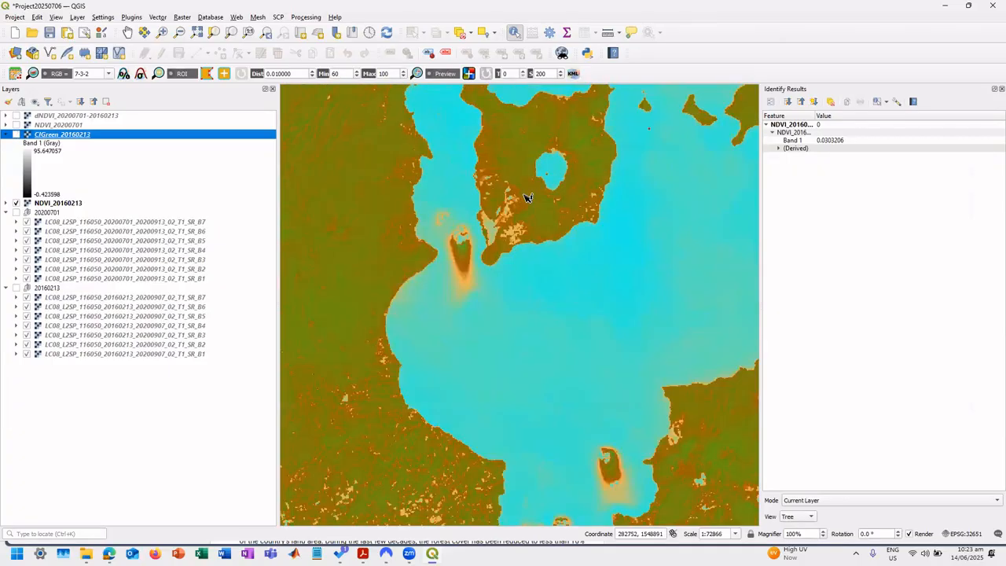
{"action": "left_click", "coordinate": [537, 228]}
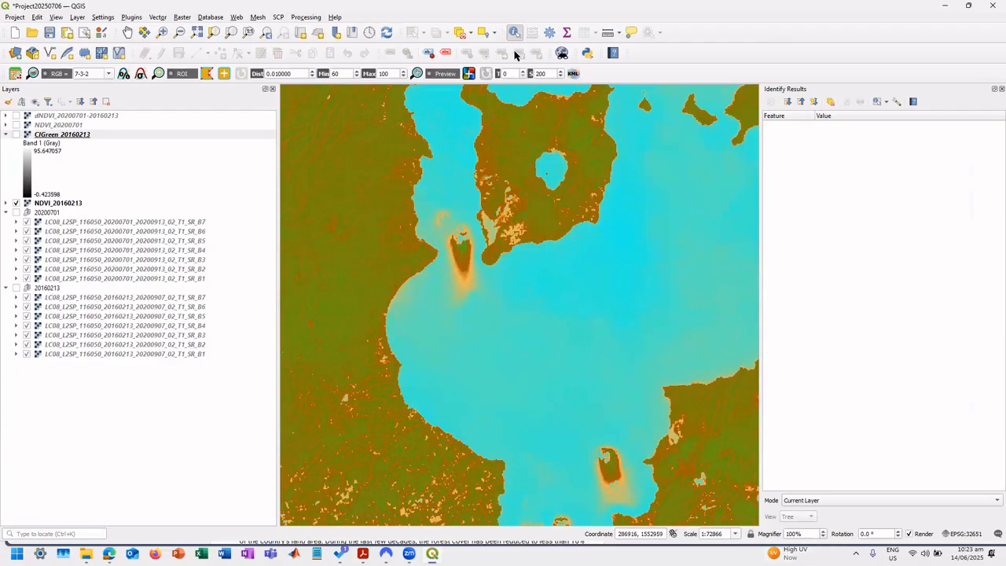
{"action": "left_click", "coordinate": [128, 32]}
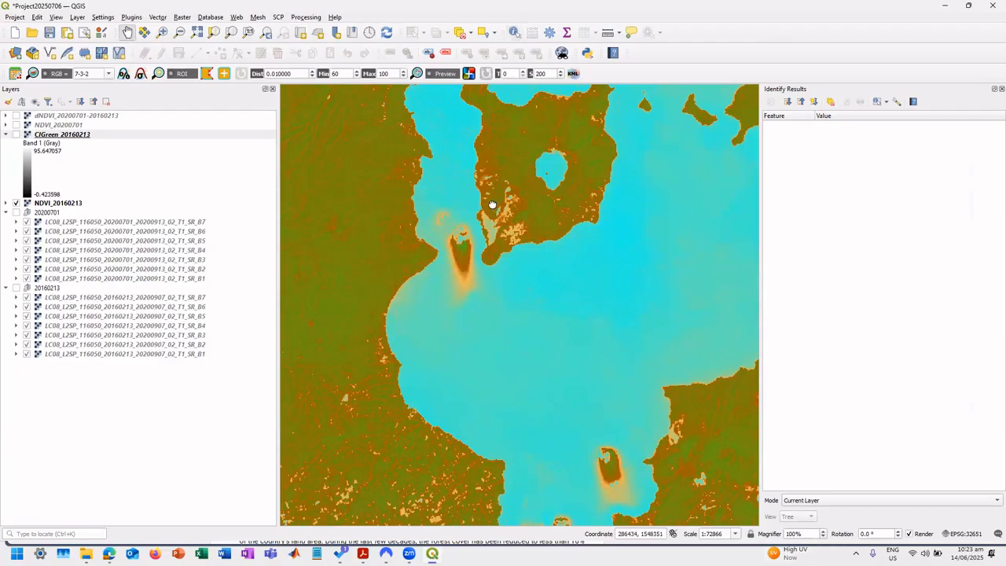
{"action": "left_click_drag", "start_coordinate": [494, 224], "coordinate": [490, 323]}
{"action": "left_click_drag", "start_coordinate": [573, 319], "coordinate": [561, 353]}
{"action": "scroll", "coordinate": [542, 345], "scroll_direction": "up", "scroll_amount": 1}
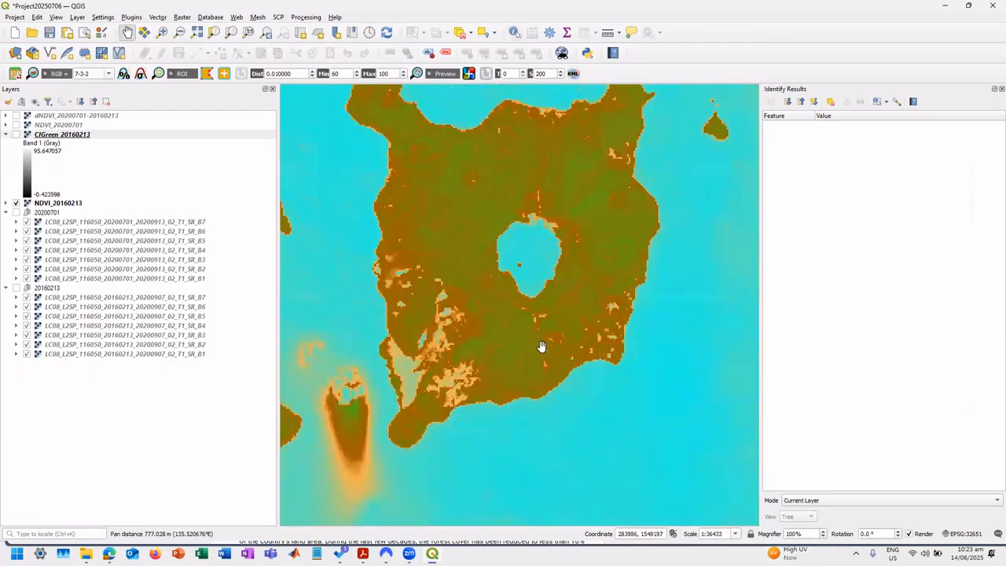
{"action": "left_click_drag", "start_coordinate": [464, 340], "coordinate": [487, 357]}
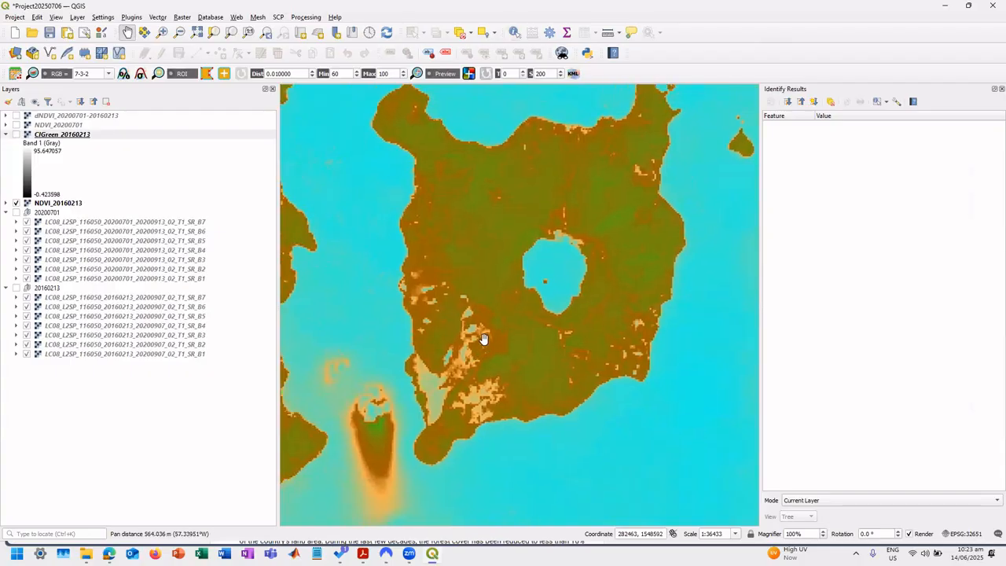
{"action": "scroll", "coordinate": [485, 346], "scroll_direction": "down", "scroll_amount": 1}
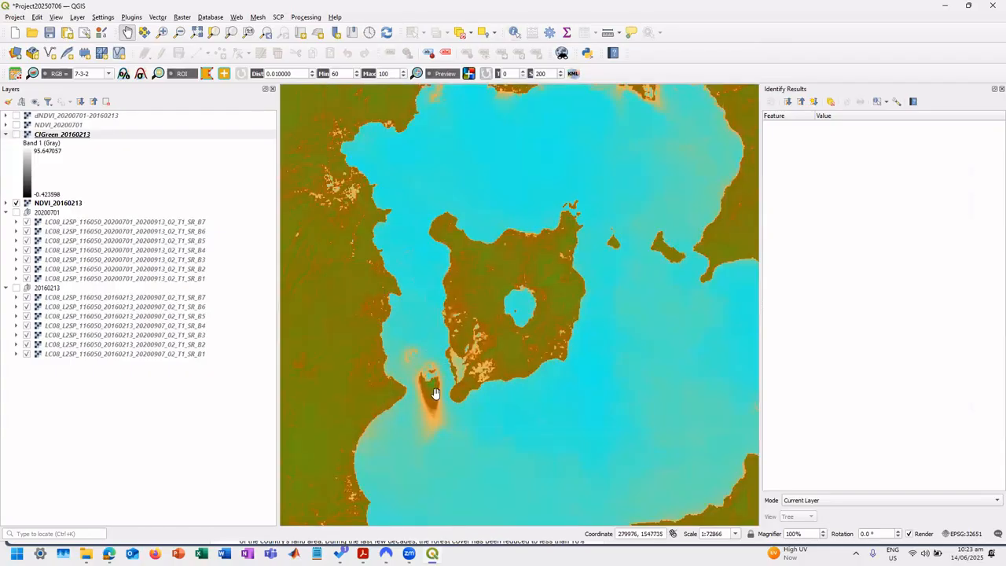
Toggle CIGreen_20160213 over NDVI_20160213 to compare them, and inspect the CIGreen raster out to its edges.
{"action": "left_click", "coordinate": [20, 135]}
{"action": "left_click", "coordinate": [17, 134]}
{"action": "left_click", "coordinate": [18, 134]}
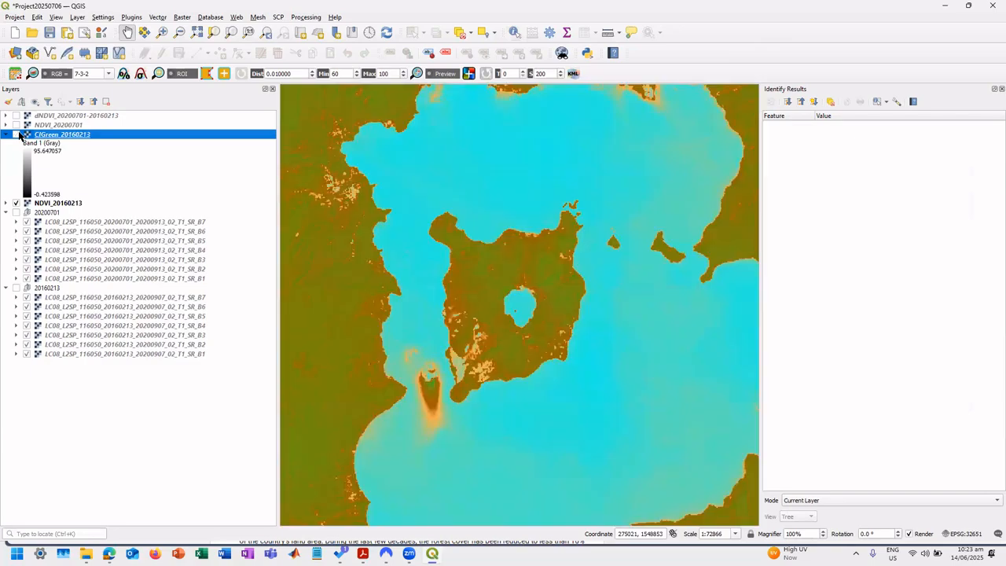
{"action": "left_click", "coordinate": [17, 134]}
{"action": "left_click_drag", "start_coordinate": [530, 442], "coordinate": [543, 296]}
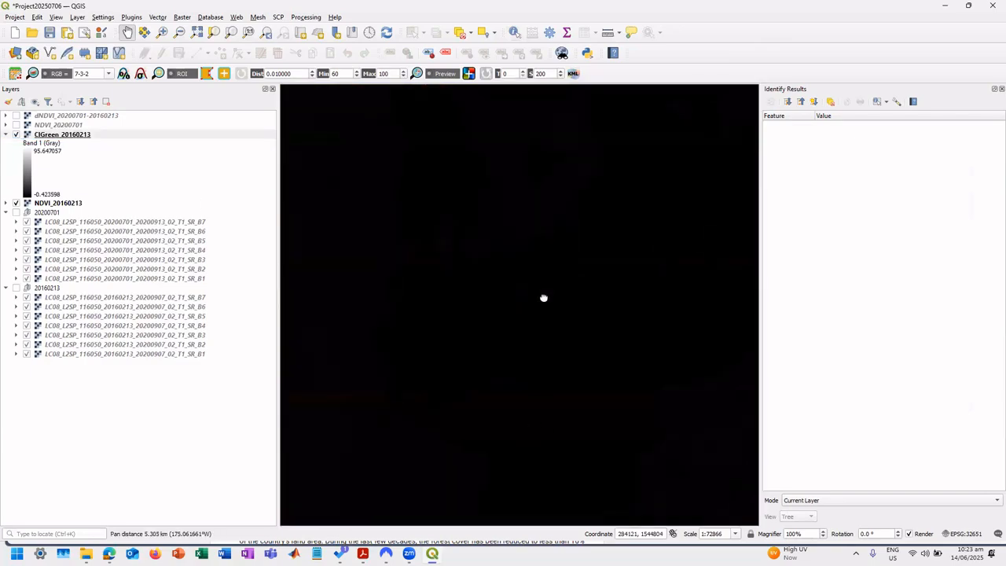
{"action": "scroll", "coordinate": [526, 382], "scroll_direction": "down", "scroll_amount": 3}
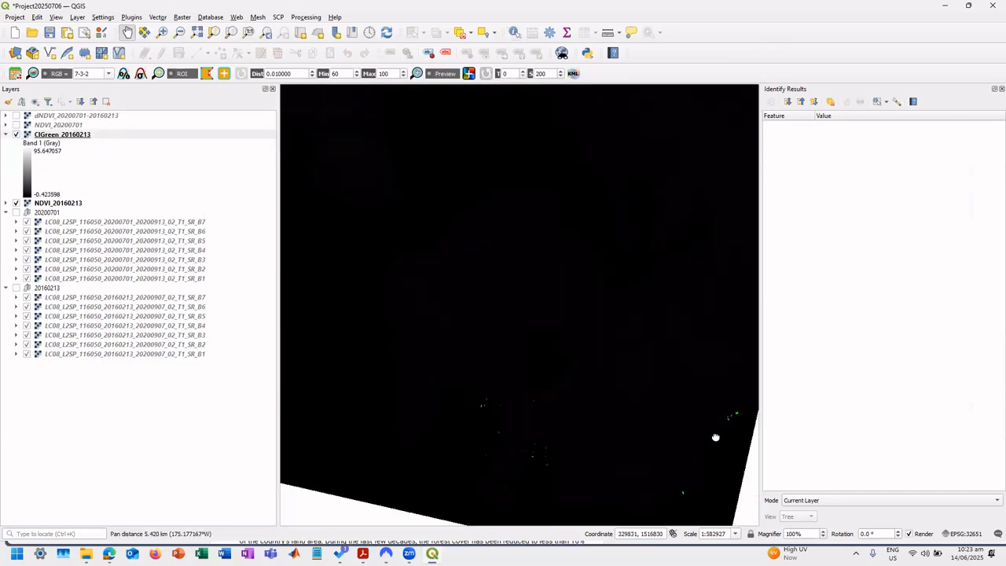
{"action": "left_click_drag", "start_coordinate": [595, 204], "coordinate": [524, 375]}
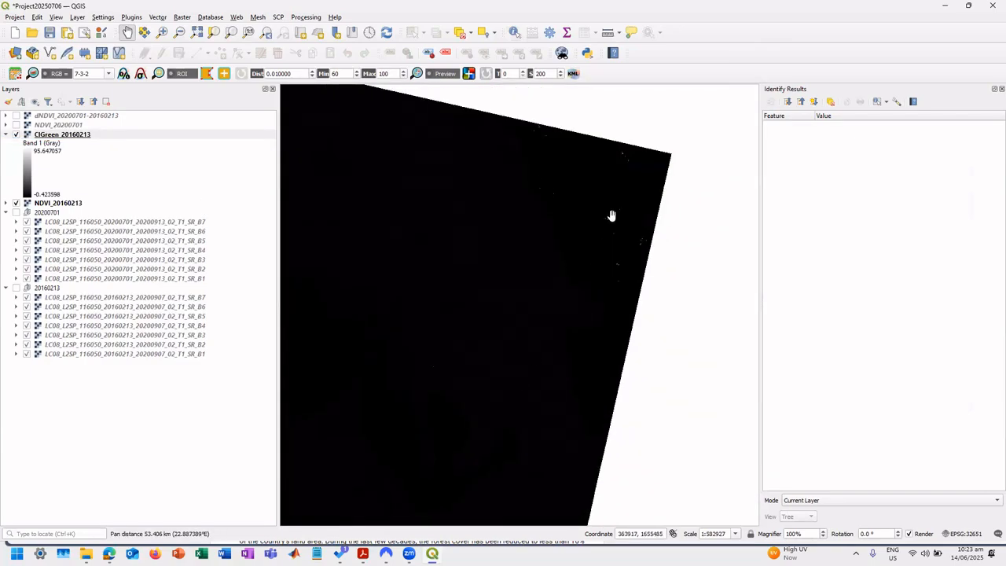
Hide the NDVI_20160213 and CIGreen_20160213 layers.
{"action": "left_click", "coordinate": [17, 203]}
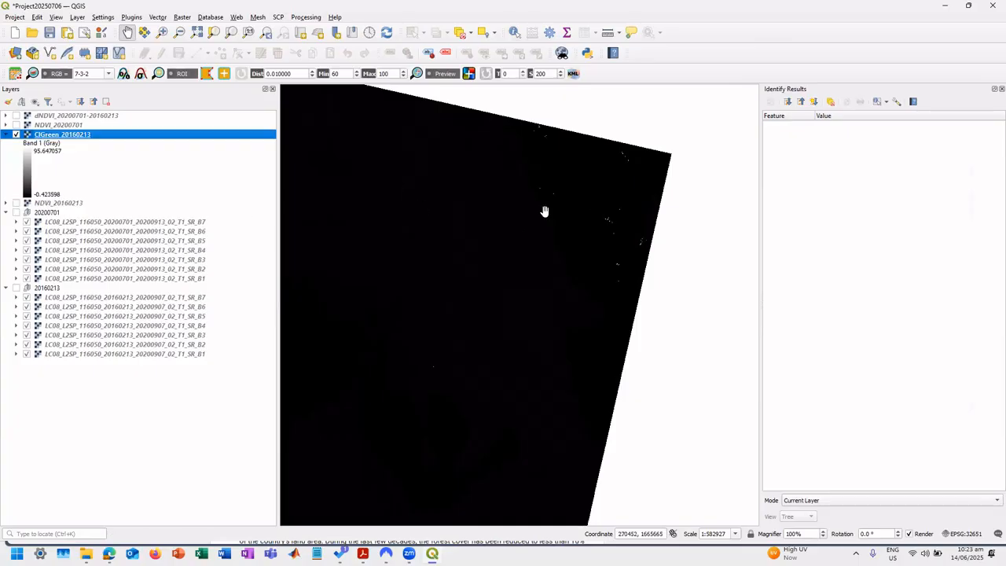
{"action": "left_click_drag", "start_coordinate": [436, 430], "coordinate": [481, 402]}
{"action": "left_click", "coordinate": [17, 135]}
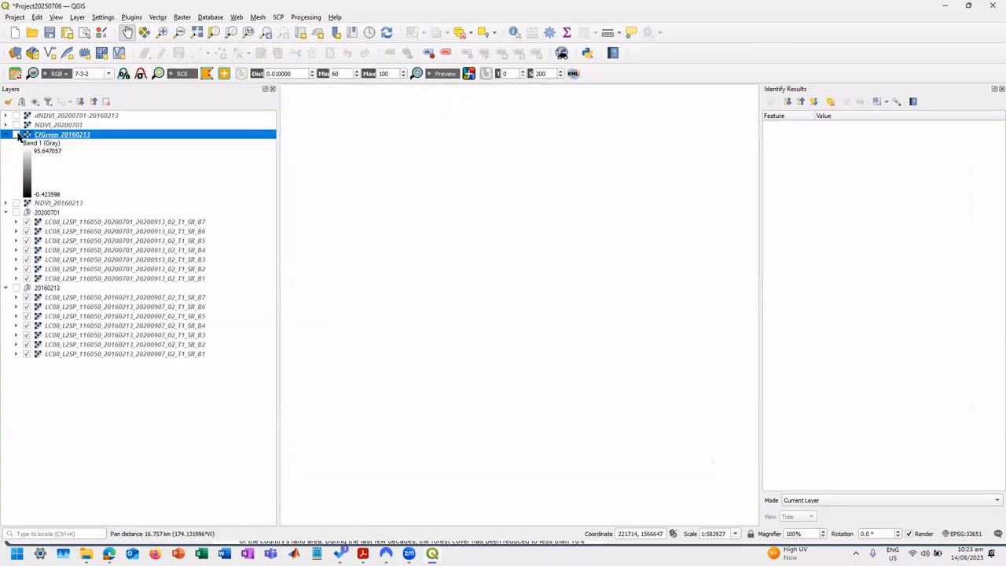
Switch to the browser and search Google Images for "CI green index chlorophyll".
{"action": "key", "text": "alt+Tab"}
{"action": "key", "text": "alt+Tab"}
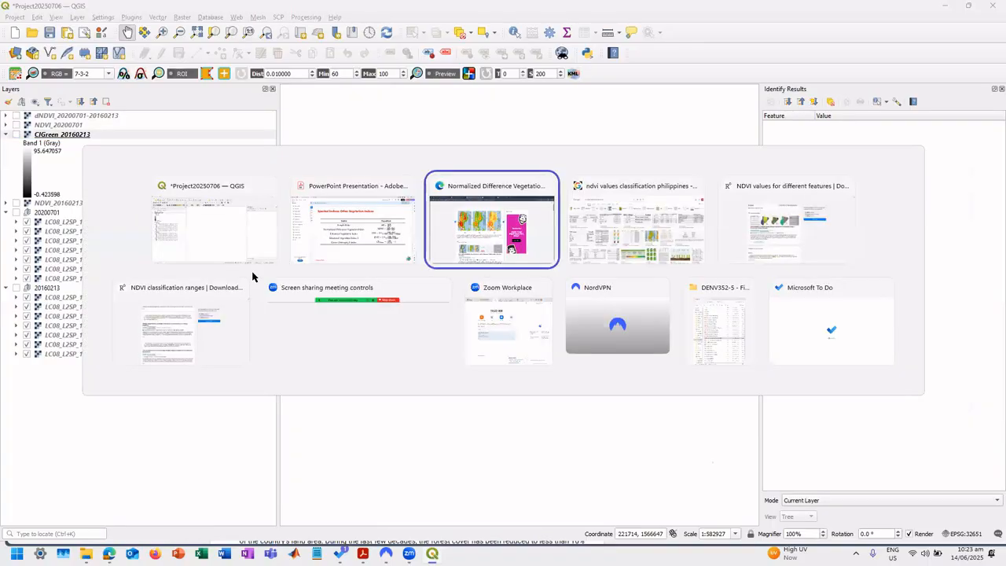
{"action": "key", "text": "alt+Tab"}
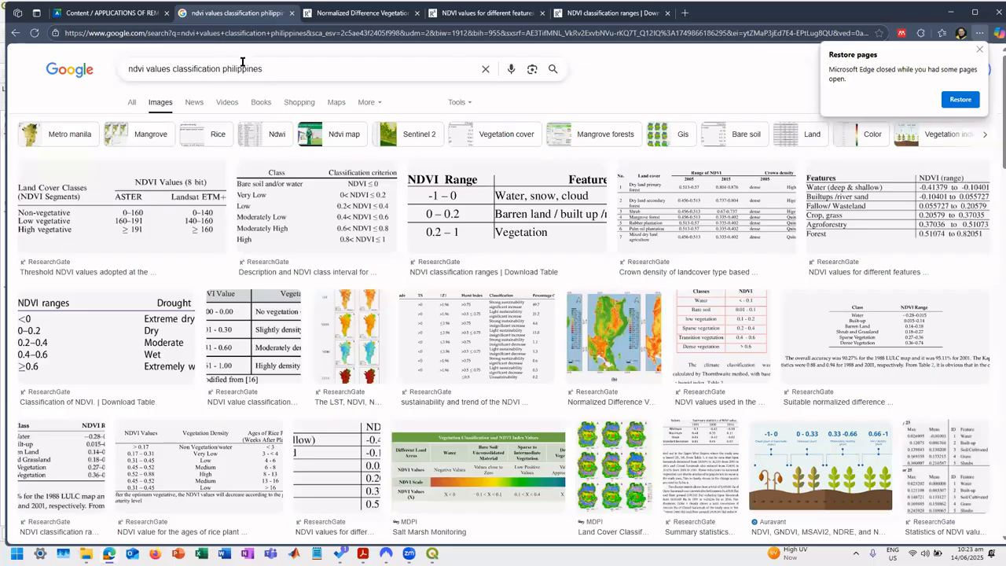
{"action": "triple_click", "coordinate": [244, 68]}
{"action": "type", "text": "c"}
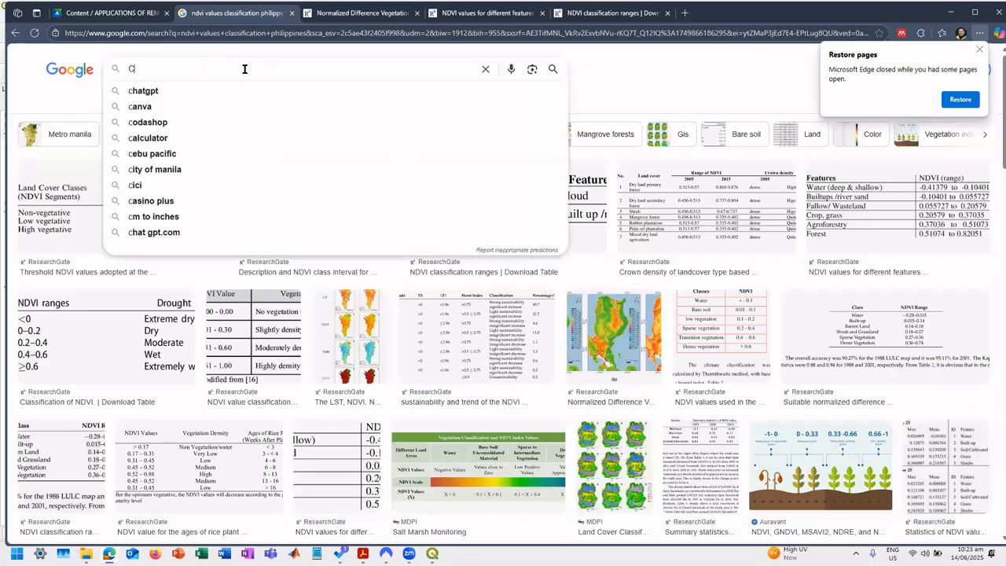
{"action": "type", "text": "I green"}
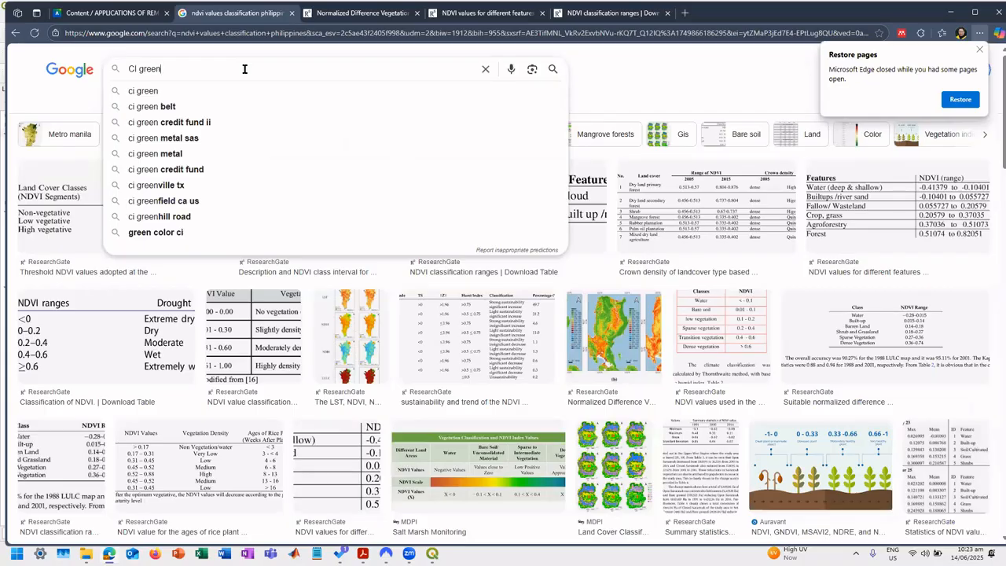
{"action": "type", "text": " index "}
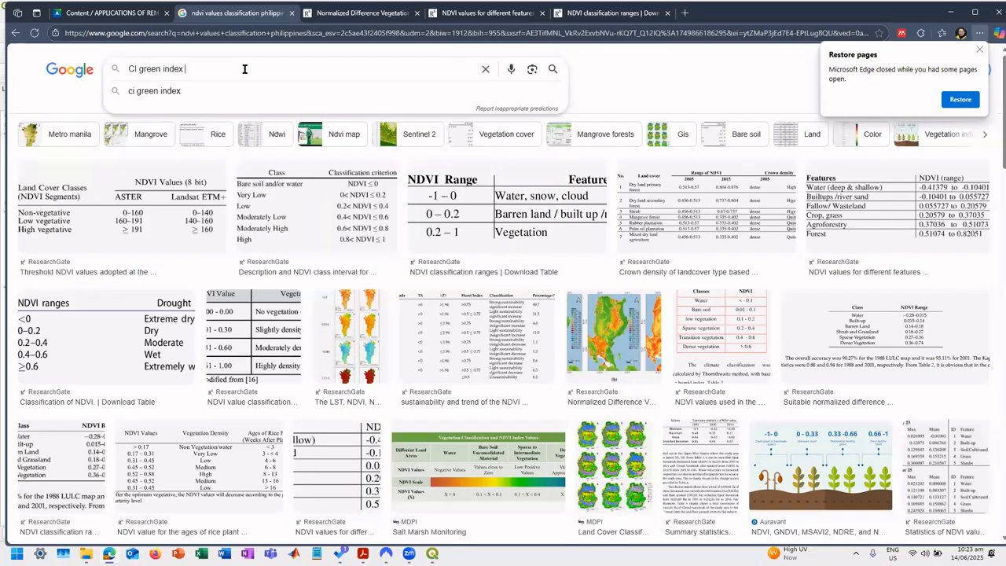
{"action": "type", "text": "chlorophyll"}
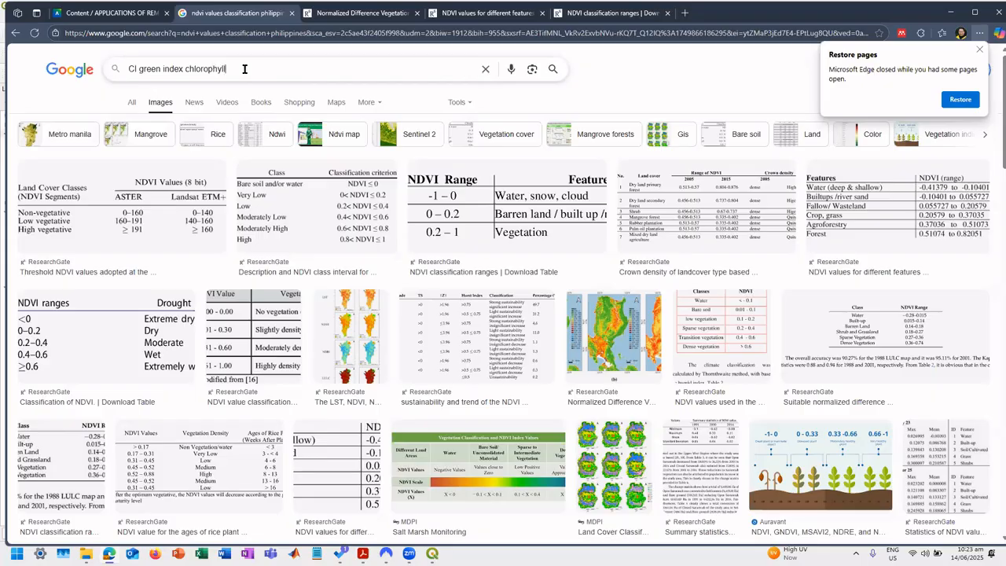
{"action": "key", "text": "Return"}
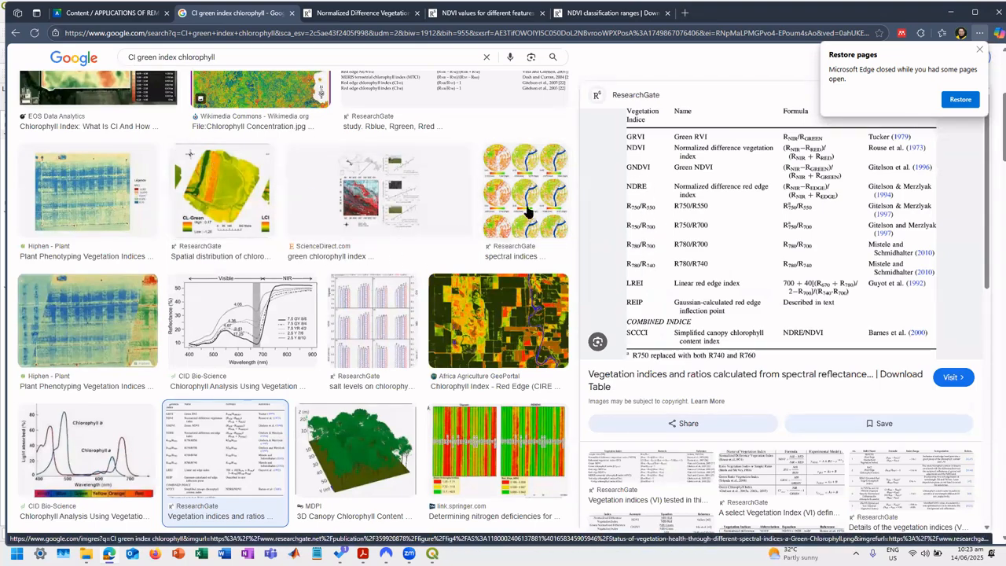
Show all web results for the search, open the EOS Data Analytics Chlorophyll Index article, and allow all cookies.
{"action": "scroll", "coordinate": [144, 349], "scroll_direction": "up", "scroll_amount": 1}
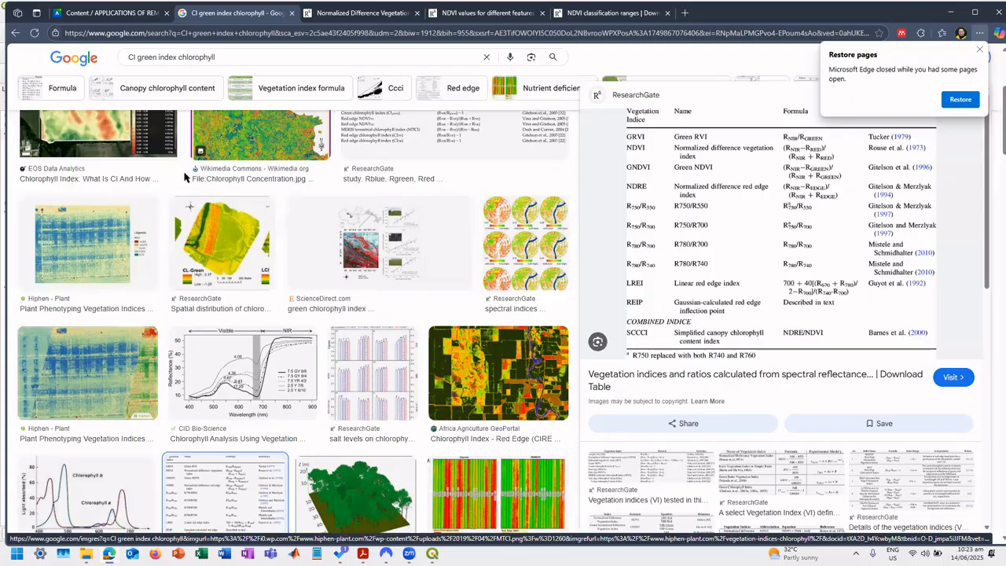
{"action": "scroll", "coordinate": [135, 93], "scroll_direction": "up", "scroll_amount": 3}
{"action": "left_click", "coordinate": [130, 89]}
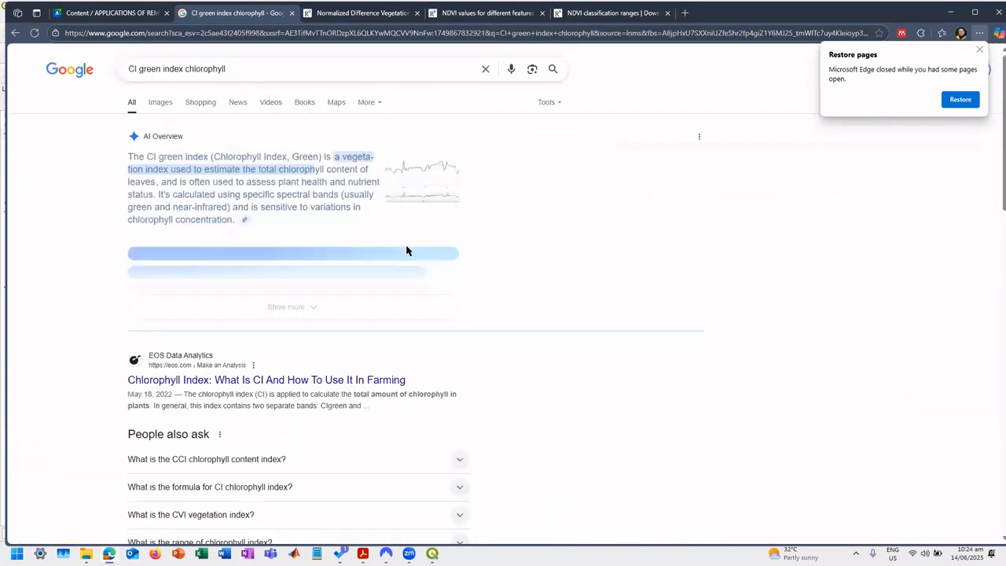
{"action": "left_click", "coordinate": [344, 383]}
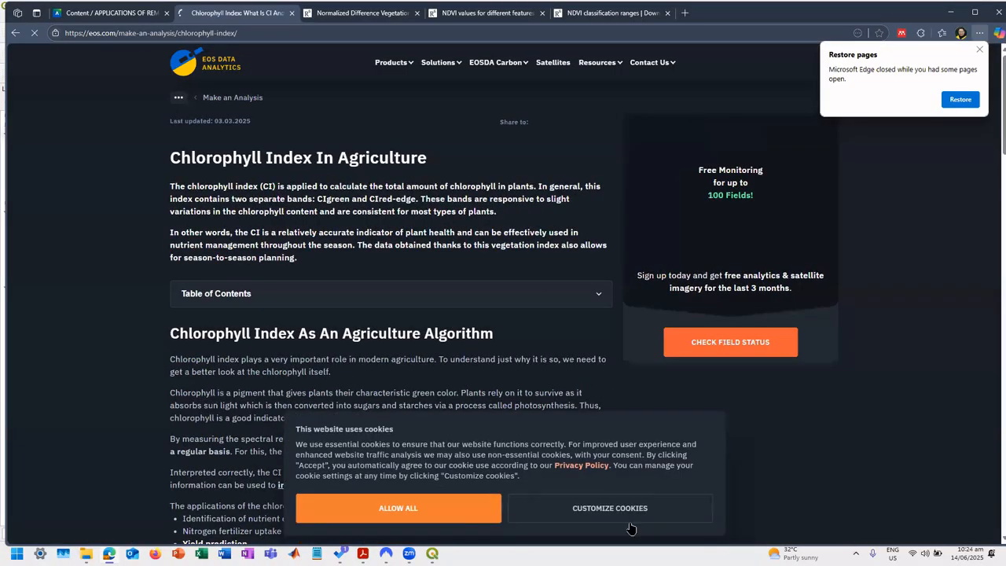
{"action": "left_click", "coordinate": [444, 509]}
Read the article's green chlorophyll index formula and examine the value ranges in its sample field map legend.
{"action": "scroll", "coordinate": [396, 439], "scroll_direction": "down", "scroll_amount": 3}
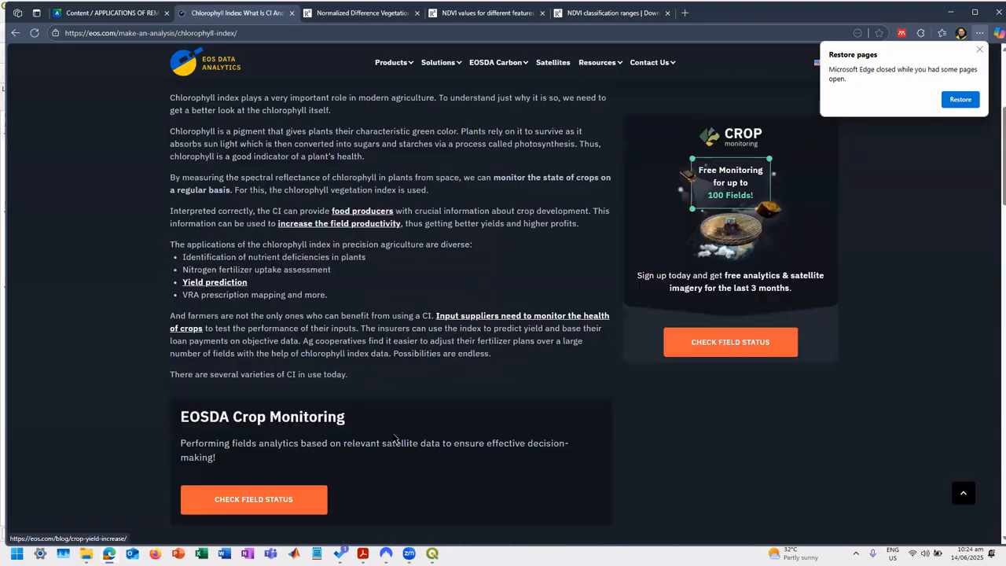
{"action": "scroll", "coordinate": [396, 439], "scroll_direction": "down", "scroll_amount": 4}
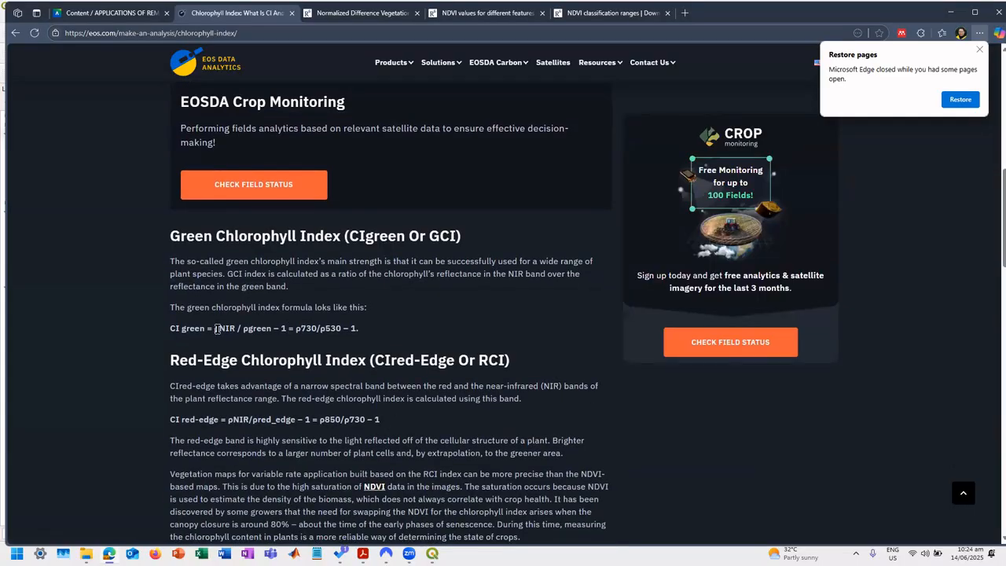
{"action": "left_click_drag", "start_coordinate": [219, 329], "coordinate": [284, 339]}
{"action": "scroll", "coordinate": [421, 332], "scroll_direction": "down", "scroll_amount": 1}
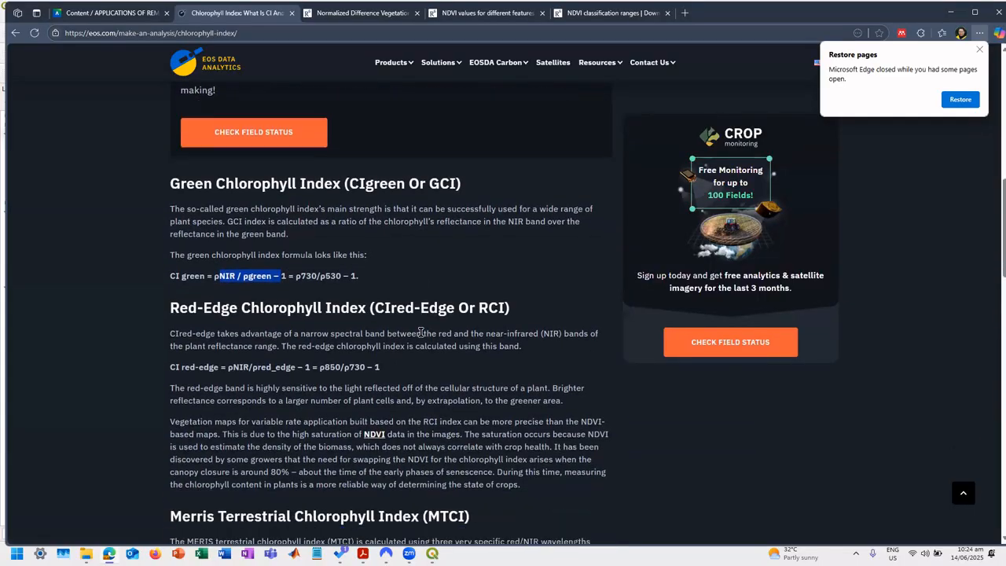
{"action": "scroll", "coordinate": [421, 332], "scroll_direction": "down", "scroll_amount": 3}
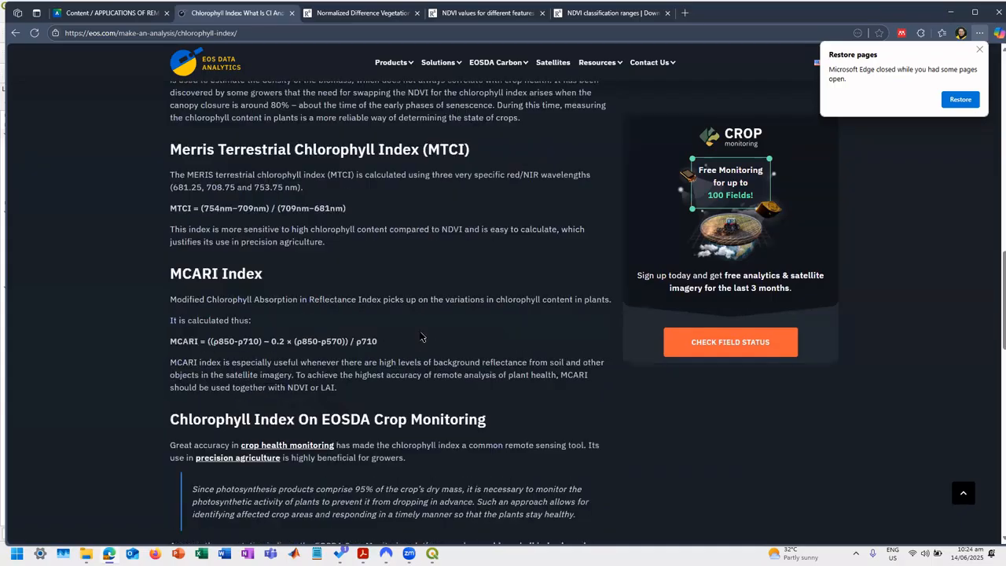
{"action": "scroll", "coordinate": [421, 333], "scroll_direction": "down", "scroll_amount": 8}
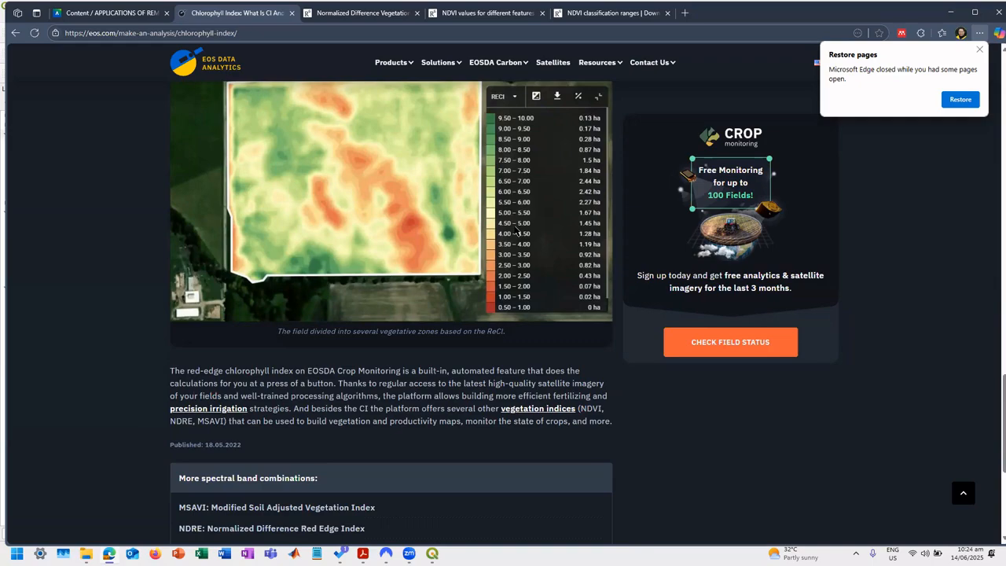
{"action": "scroll", "coordinate": [526, 182], "scroll_direction": "up", "scroll_amount": 1}
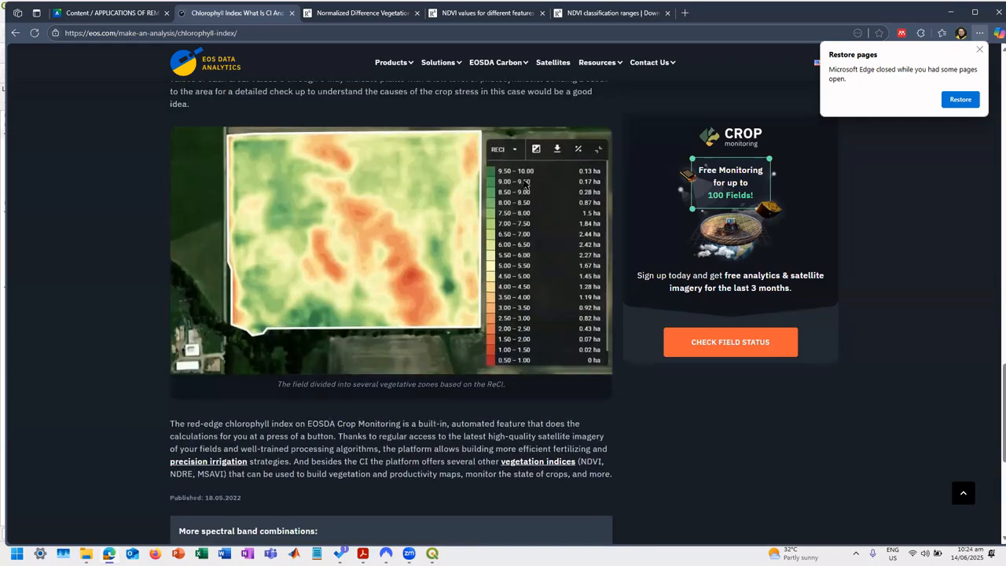
{"action": "scroll", "coordinate": [526, 188], "scroll_direction": "down", "scroll_amount": 3}
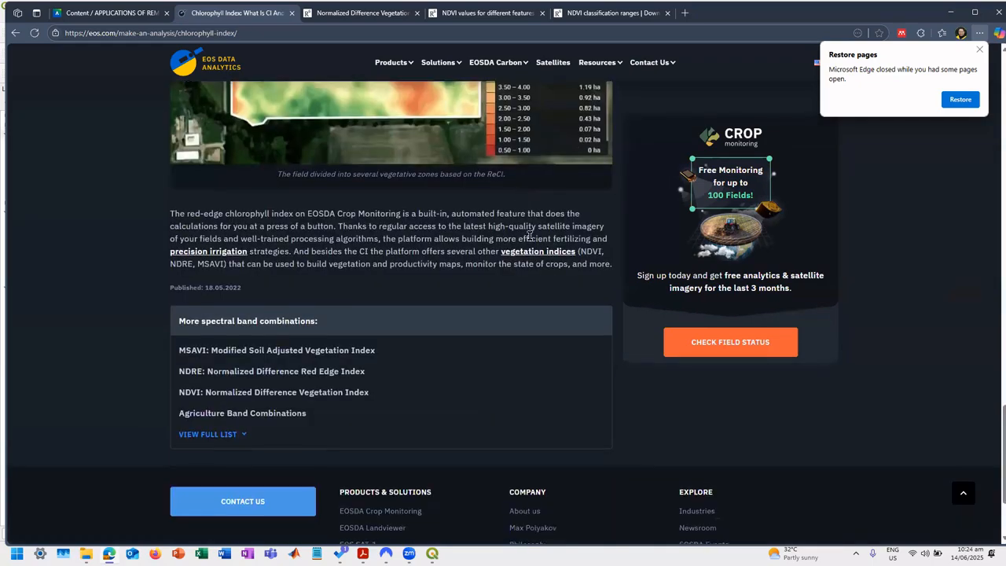
Switch back to QGIS, show the CIGreen_20160213 layer, and set its grayscale maximum to 10.
{"action": "key", "text": "alt+Tab"}
{"action": "double_click", "coordinate": [50, 146]}
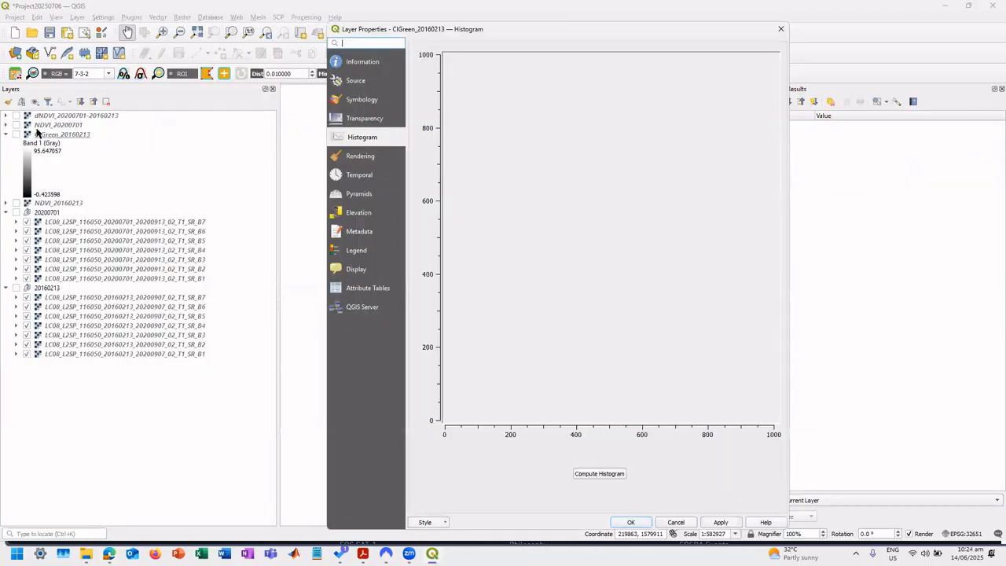
{"action": "left_click", "coordinate": [17, 135]}
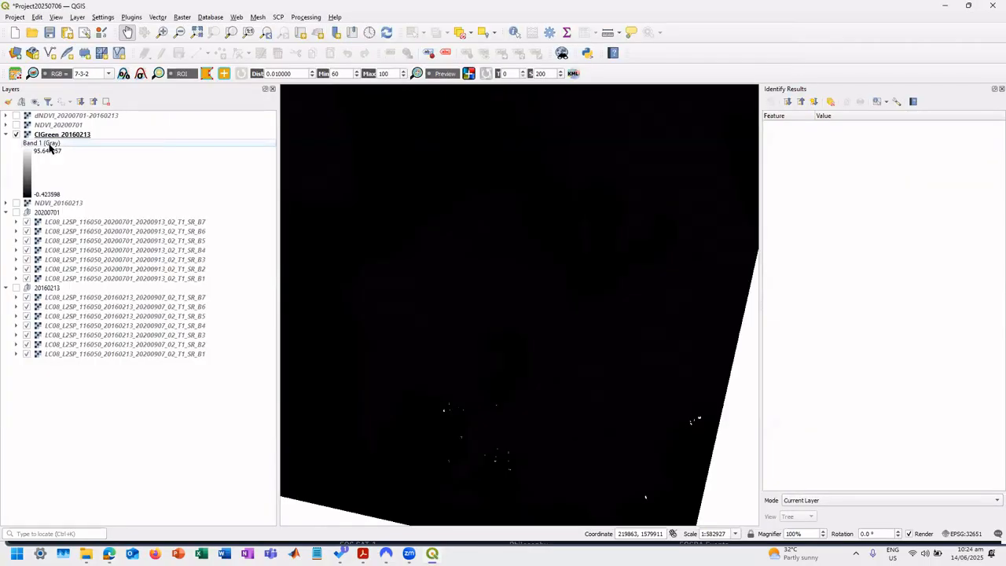
{"action": "double_click", "coordinate": [236, 141]}
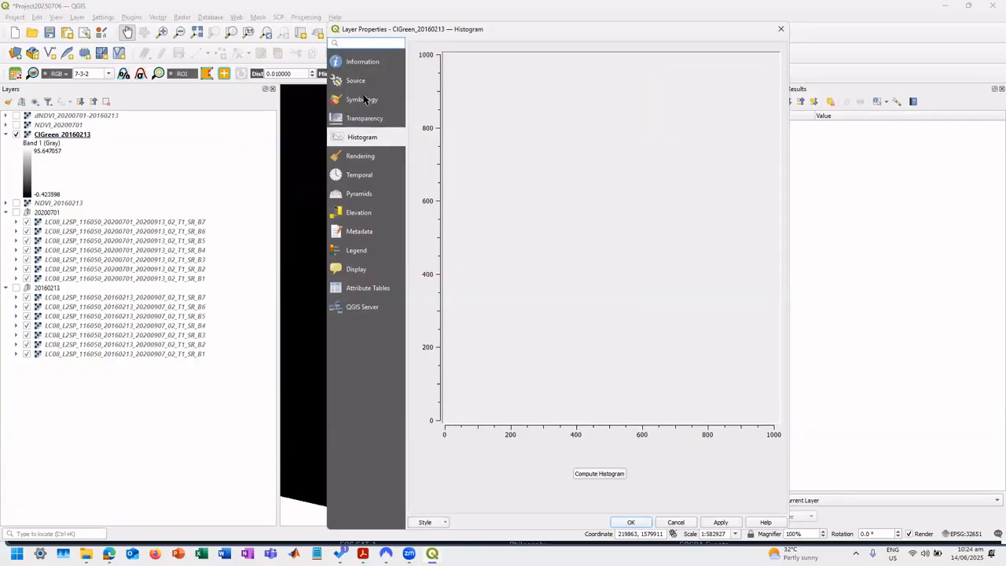
{"action": "left_click", "coordinate": [361, 99]}
{"action": "double_click", "coordinate": [657, 104]}
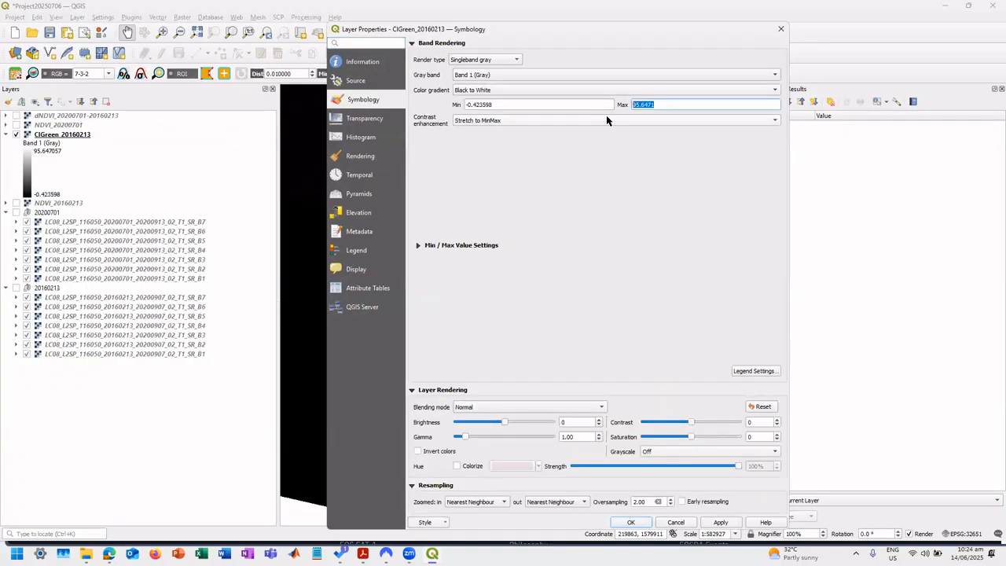
{"action": "type", "text": "10"}
{"action": "left_click", "coordinate": [723, 523]}
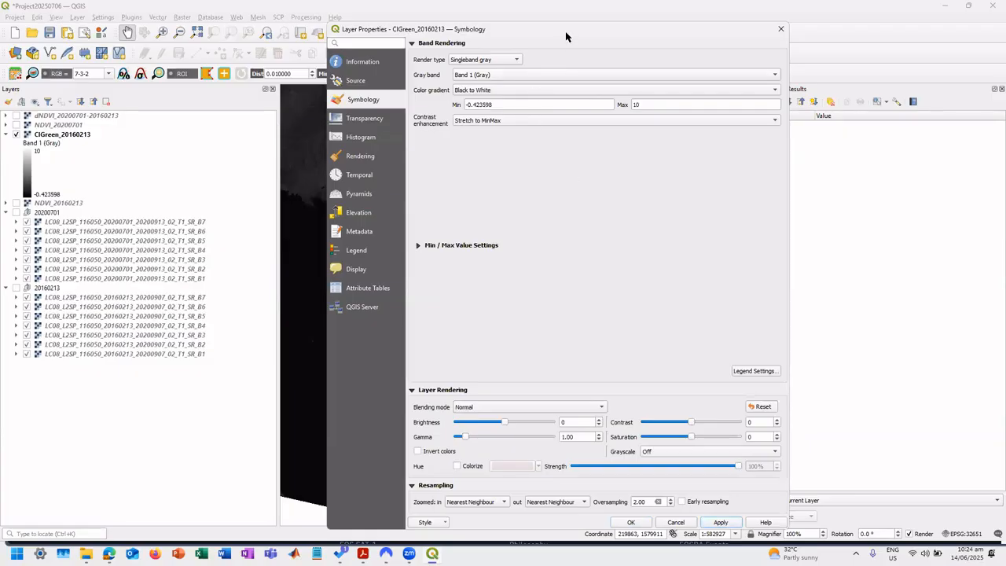
Set the grayscale maximum of CIGreen_20160213 to 5, with the map kept in view beside the layer properties.
{"action": "left_click_drag", "start_coordinate": [566, 33], "coordinate": [707, 26]}
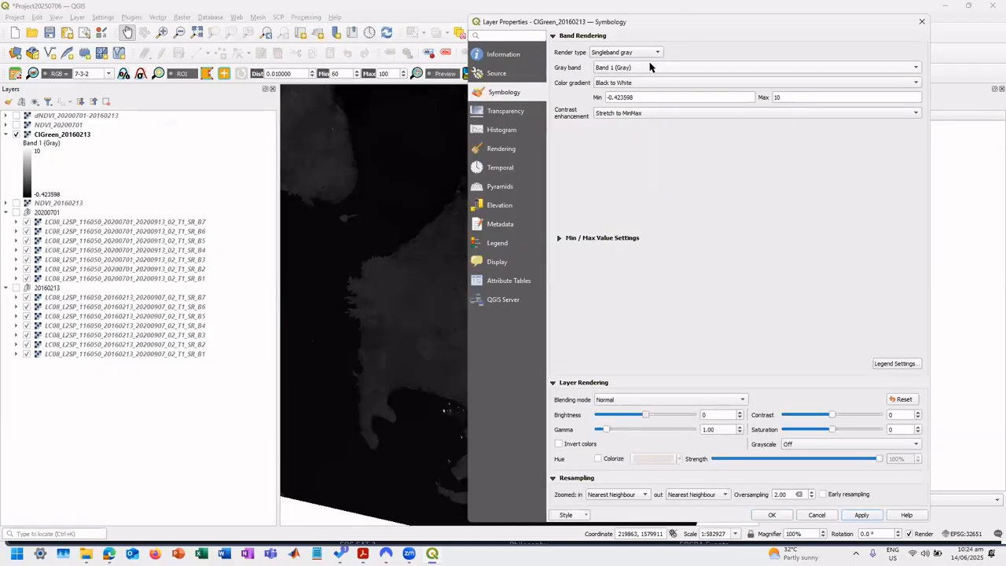
{"action": "double_click", "coordinate": [878, 98]}
{"action": "type", "text": "5"}
{"action": "left_click", "coordinate": [859, 515]}
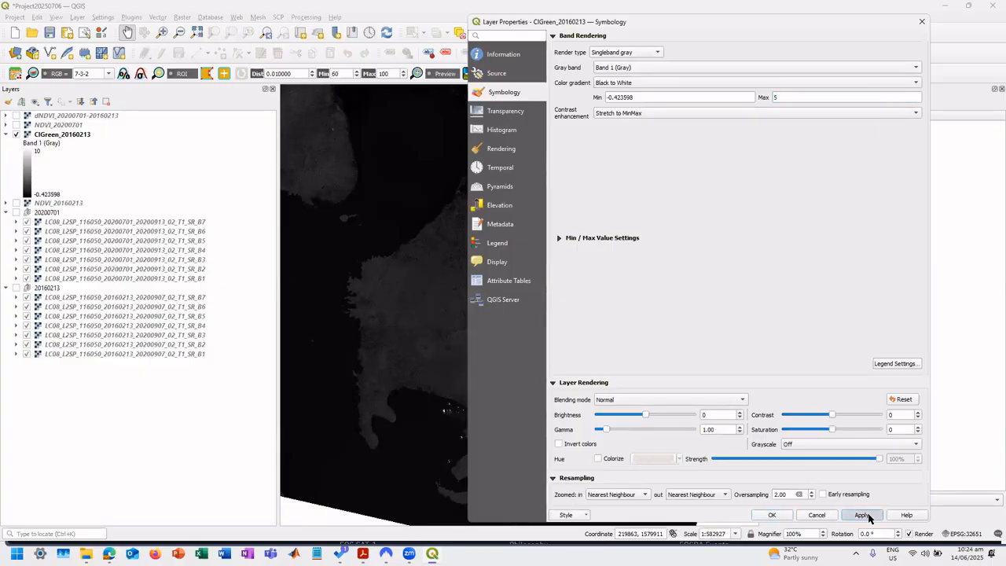
{"action": "left_click", "coordinate": [773, 515]}
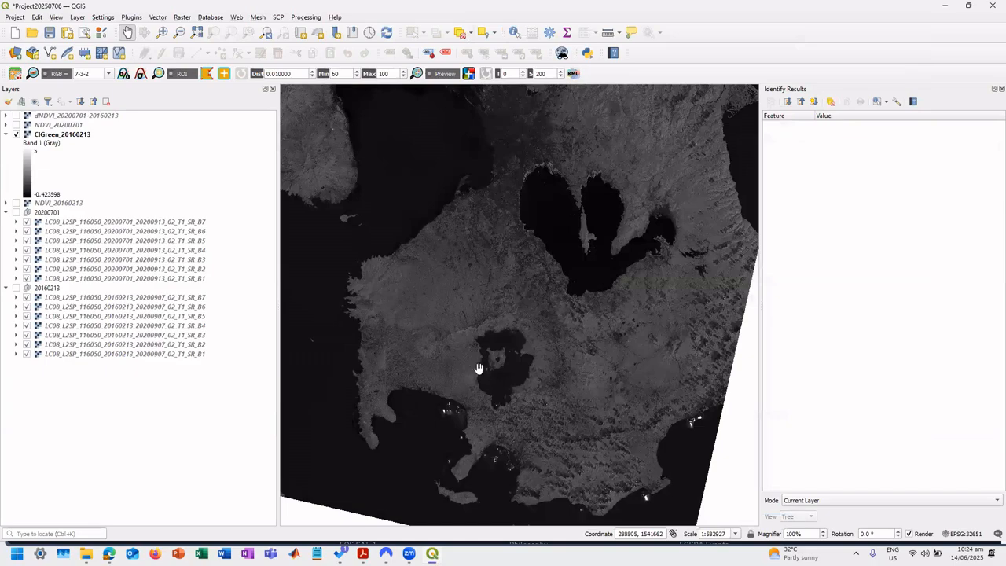
Inspect the lake island in CIGreen_20160213 and set the layer's grayscale minimum to -1.
{"action": "scroll", "coordinate": [504, 360], "scroll_direction": "up", "scroll_amount": 4}
{"action": "left_click_drag", "start_coordinate": [554, 390], "coordinate": [383, 472]}
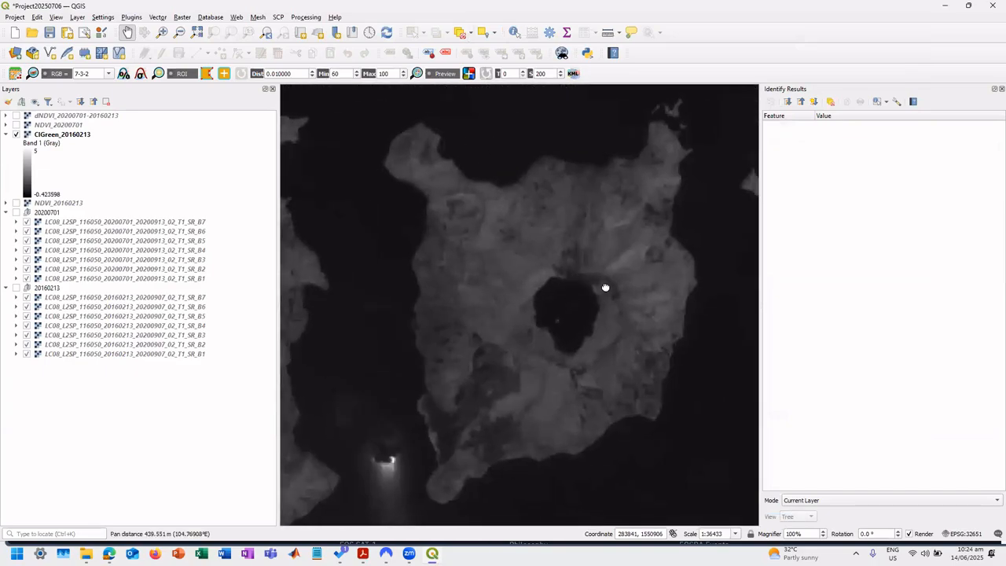
{"action": "left_click_drag", "start_coordinate": [605, 288], "coordinate": [613, 280]}
{"action": "double_click", "coordinate": [61, 136]}
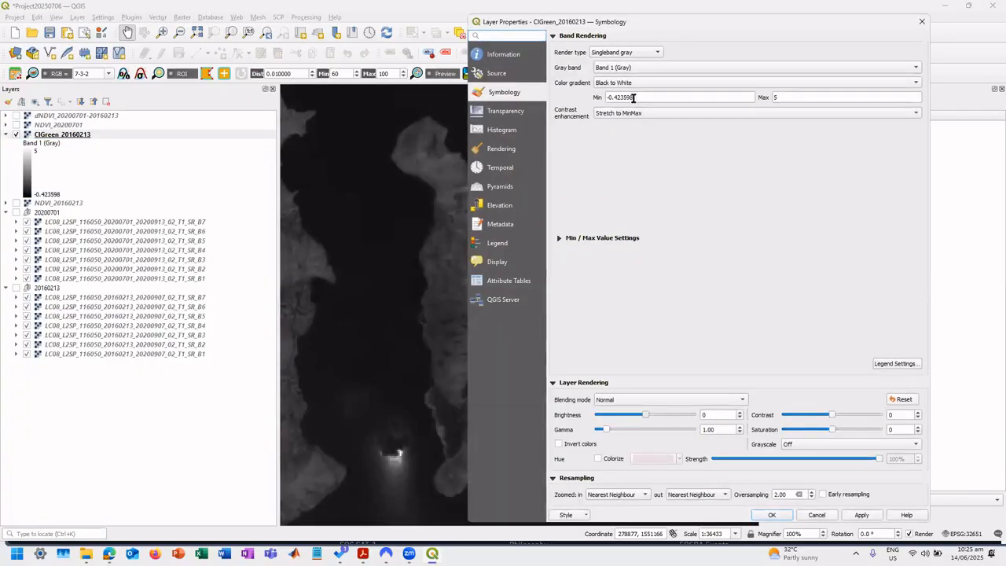
{"action": "double_click", "coordinate": [633, 98]}
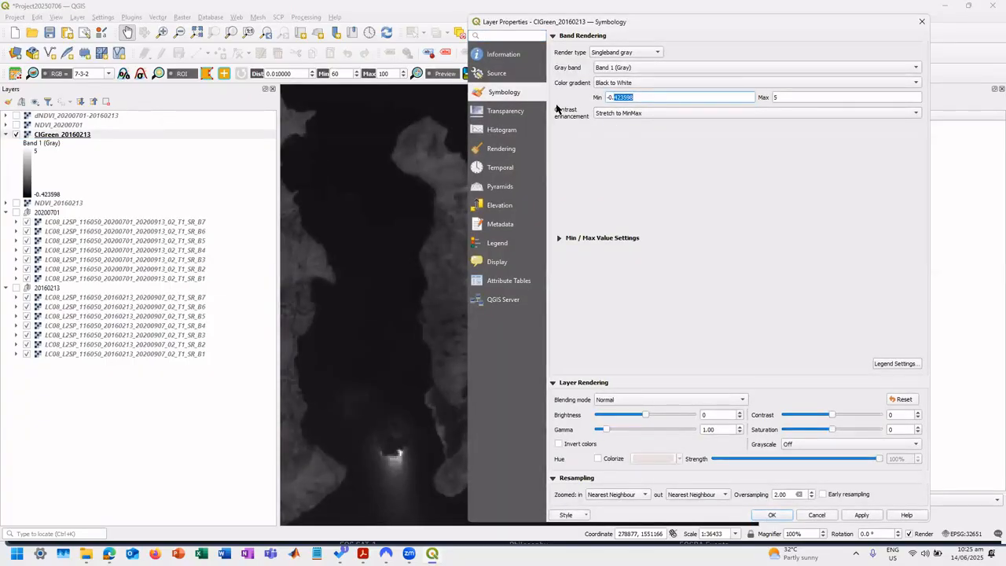
{"action": "key", "text": "BackSpace"}
{"action": "left_click", "coordinate": [860, 517]}
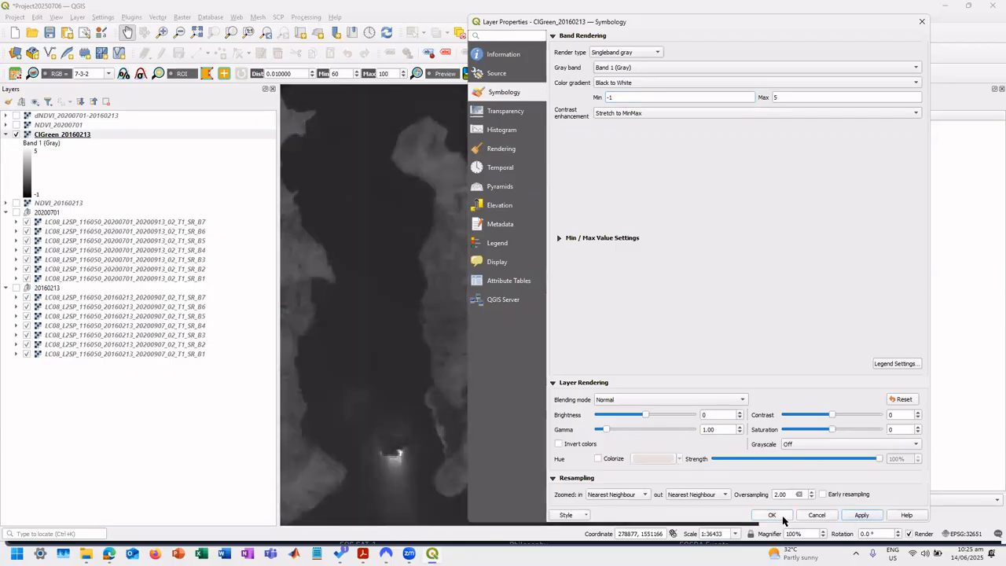
{"action": "left_click", "coordinate": [772, 516]}
{"action": "left_click_drag", "start_coordinate": [571, 307], "coordinate": [550, 309]}
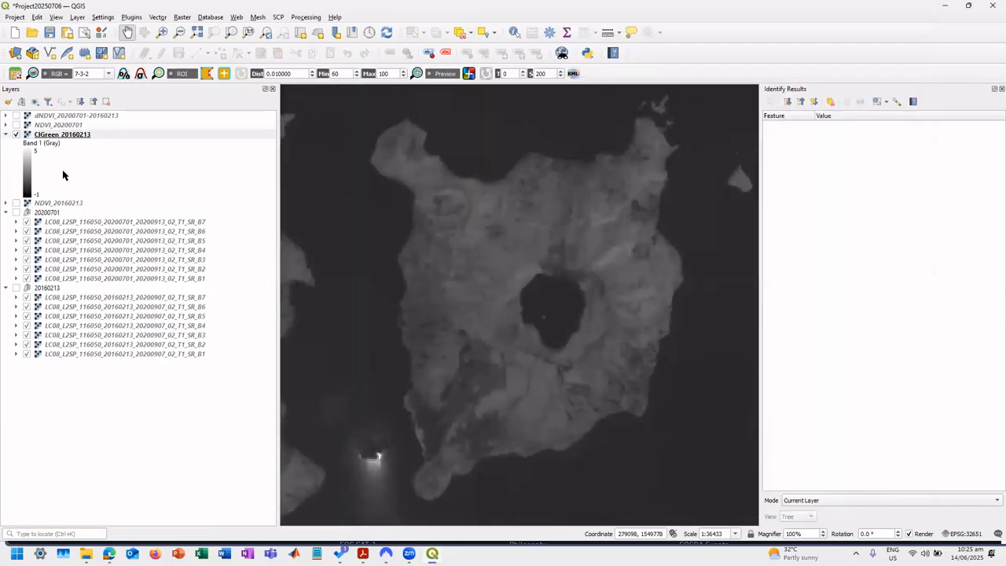
Build a Raster Calculator expression dividing the 20200701 Landsat B5 band by the B3 band in parentheses, minus 1.
{"action": "left_click", "coordinate": [212, 19]}
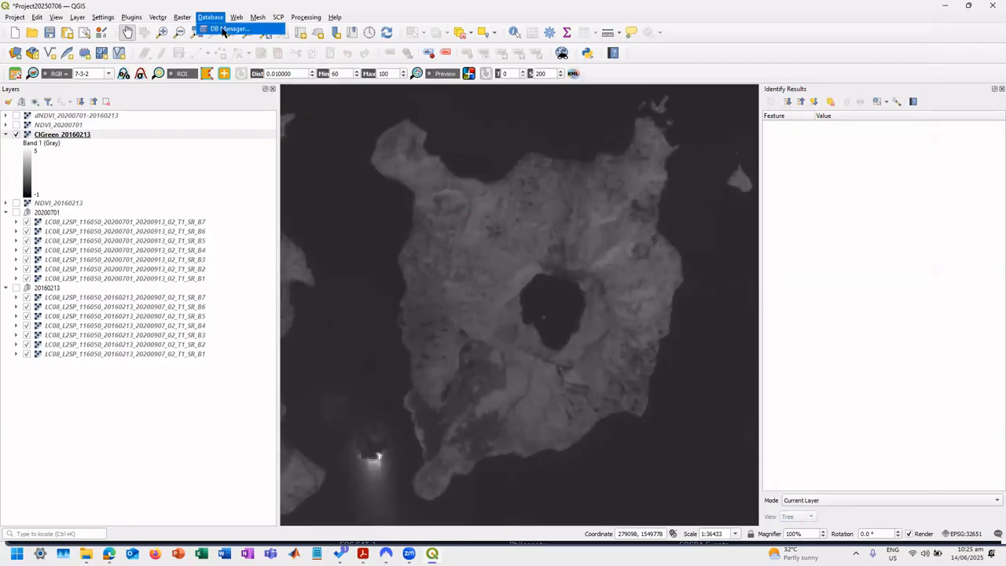
{"action": "mouse_move", "coordinate": [178, 21]}
{"action": "left_click", "coordinate": [208, 28]}
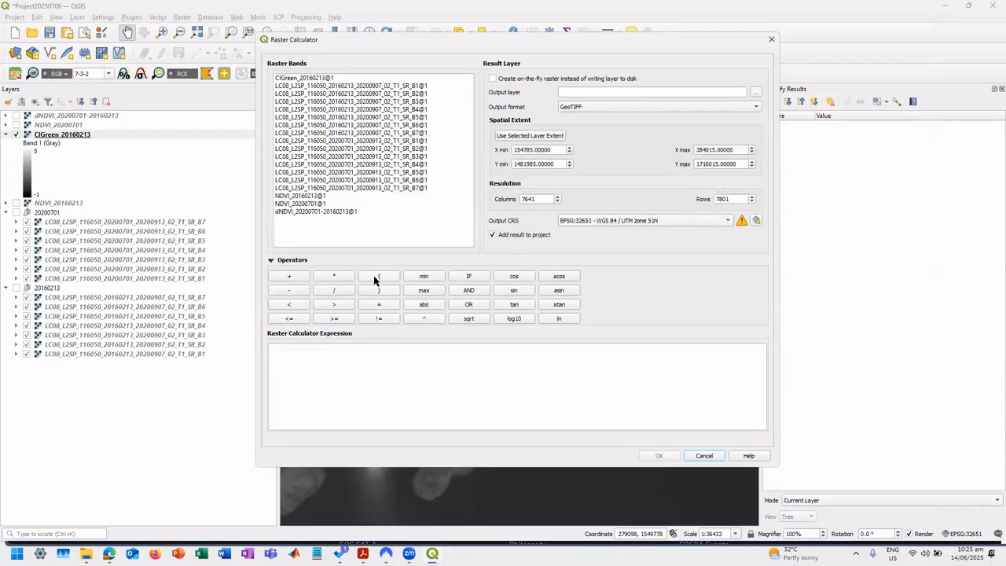
{"action": "double_click", "coordinate": [357, 173]}
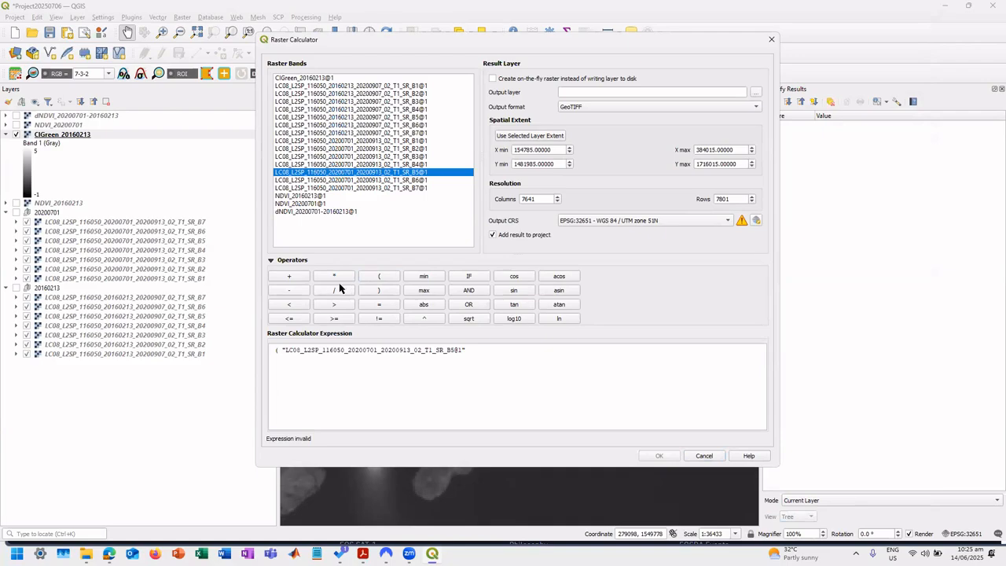
{"action": "left_click", "coordinate": [340, 289]}
{"action": "double_click", "coordinate": [355, 156]}
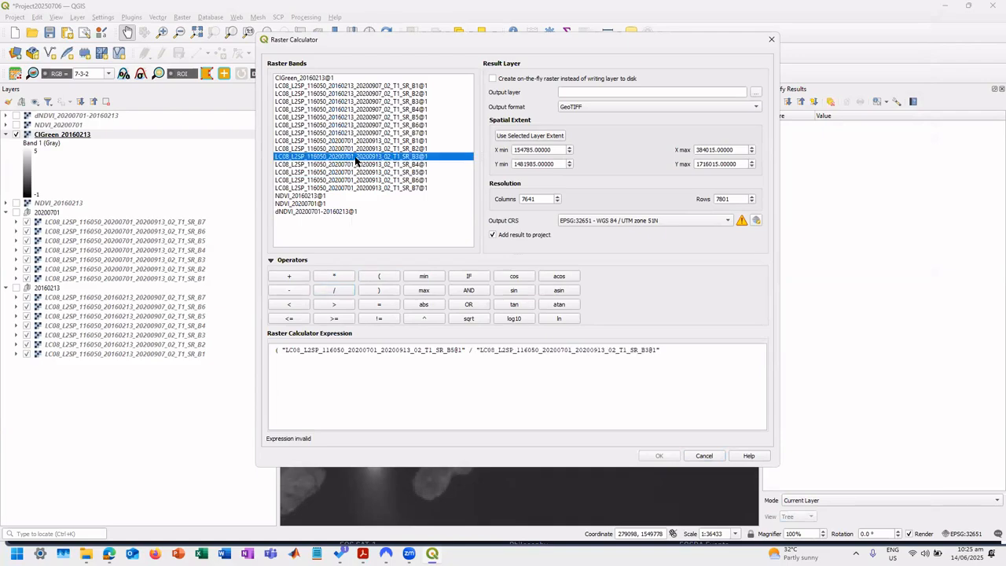
{"action": "left_click", "coordinate": [380, 292]}
{"action": "left_click", "coordinate": [298, 290]}
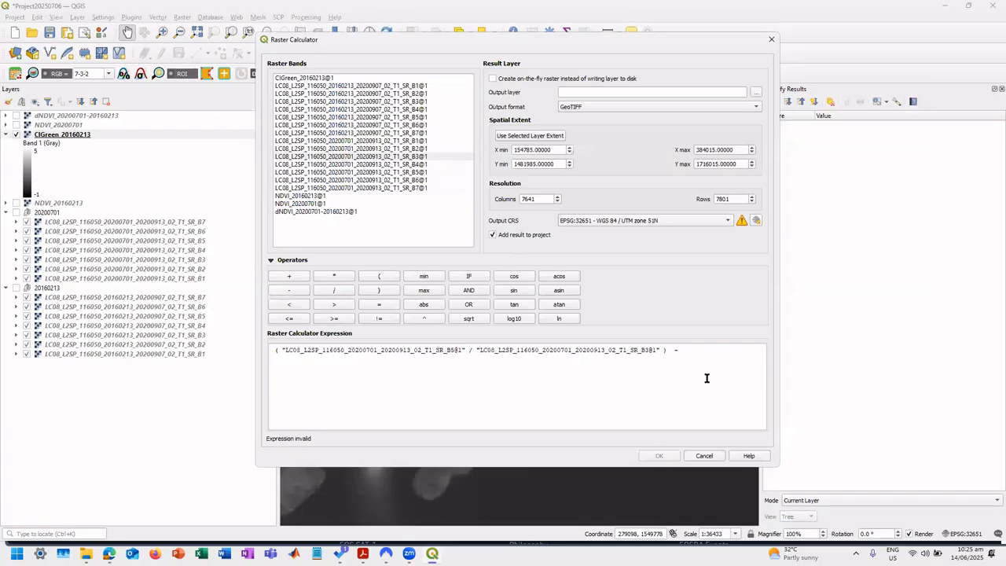
{"action": "type", "text": "1"}
Name the output raster CIGreen_20200701 in the QGIS Demo folder and run the calculation.
{"action": "left_click", "coordinate": [756, 92]}
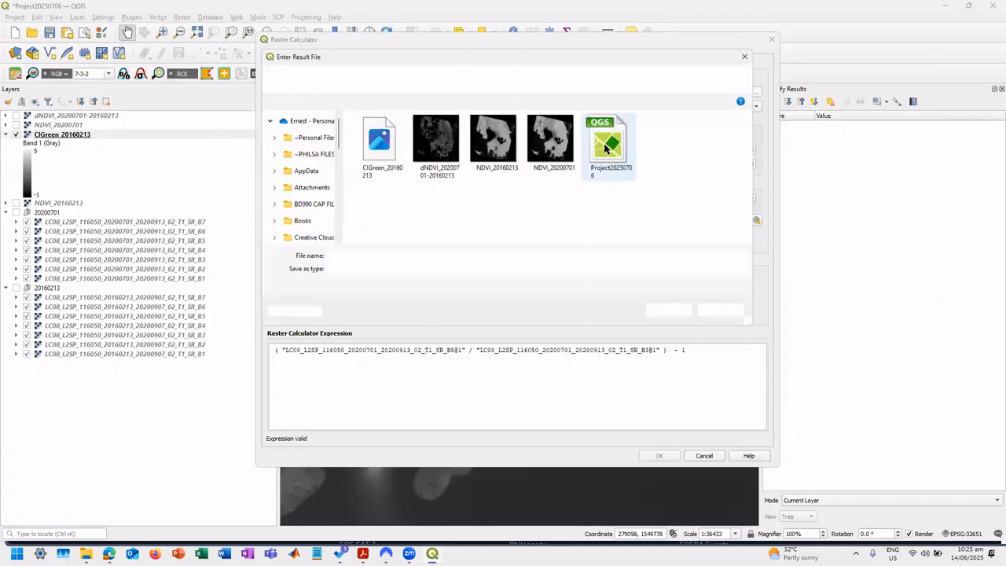
{"action": "left_click", "coordinate": [374, 170]}
{"action": "double_click", "coordinate": [364, 255]}
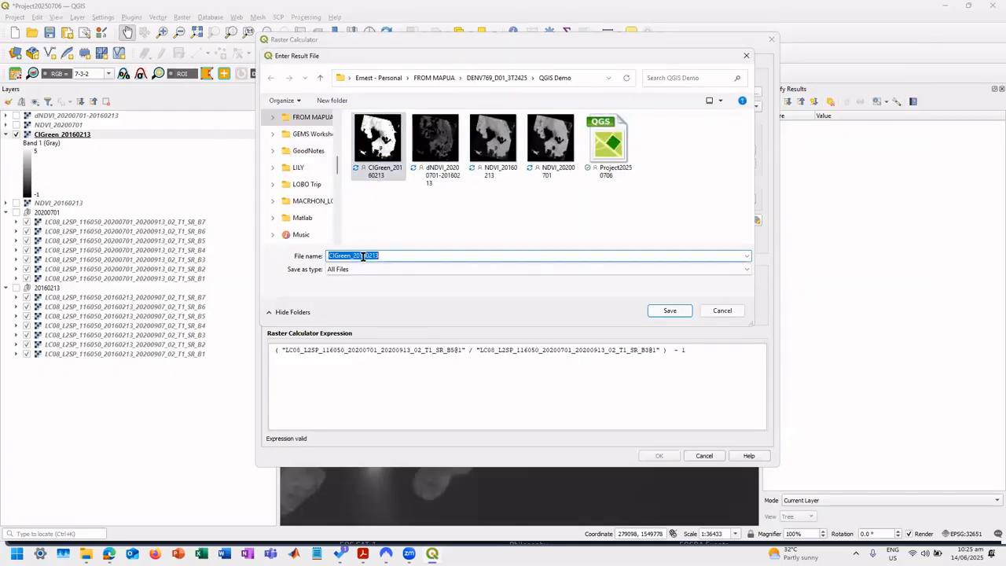
{"action": "type", "text": "CIGreen_2020070"}
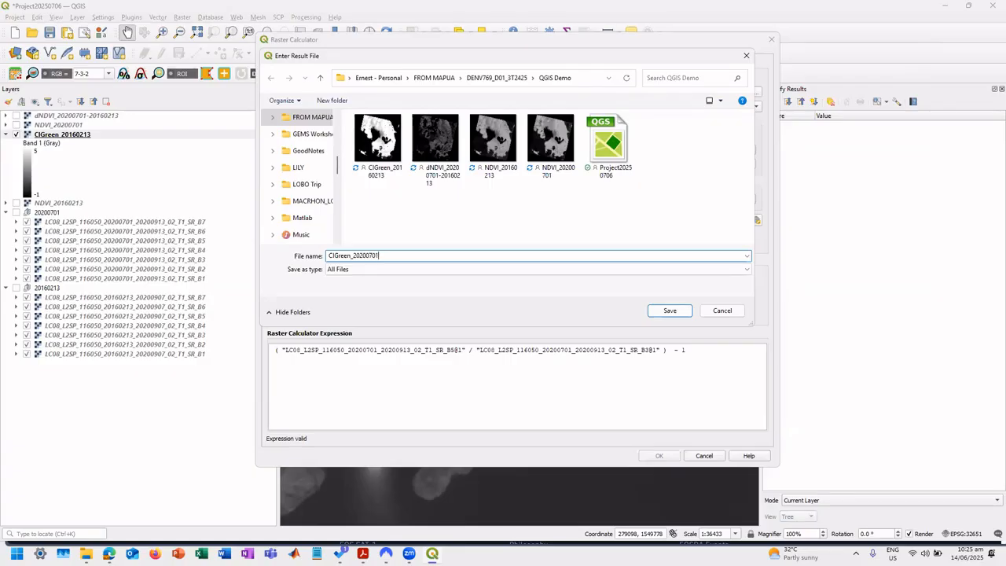
{"action": "left_click", "coordinate": [670, 311]}
{"action": "left_click", "coordinate": [660, 456]}
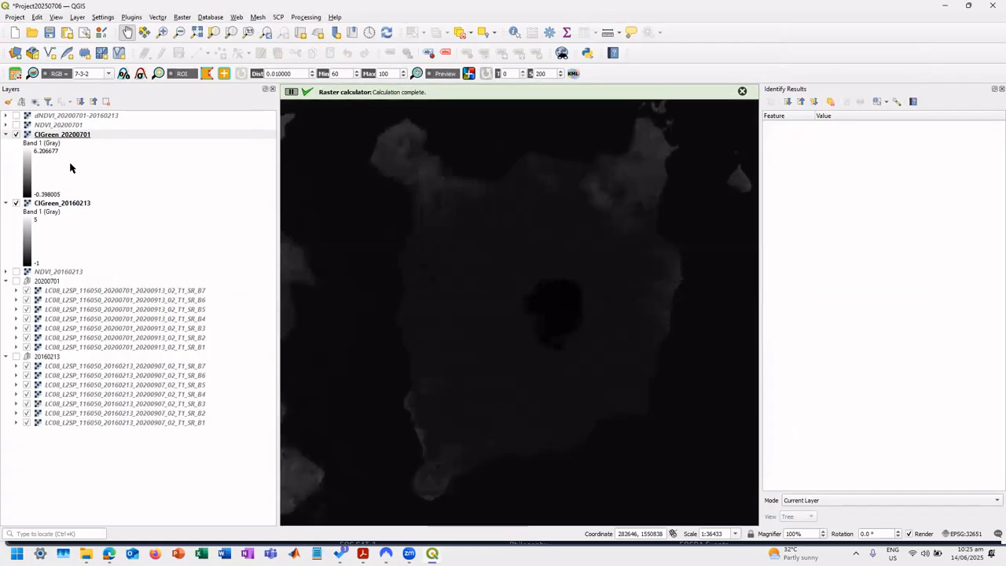
Set the grayscale range of CIGreen_20200701 from -1 to 5 and compare the layer with CIGreen_20160213 on the map.
{"action": "double_click", "coordinate": [67, 135]}
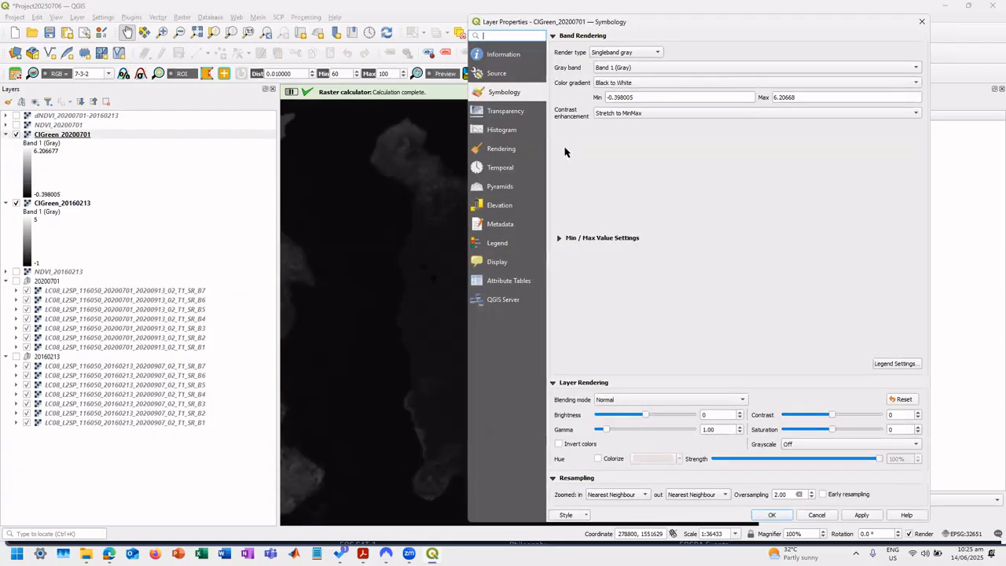
{"action": "left_click_drag", "start_coordinate": [647, 98], "coordinate": [586, 104]}
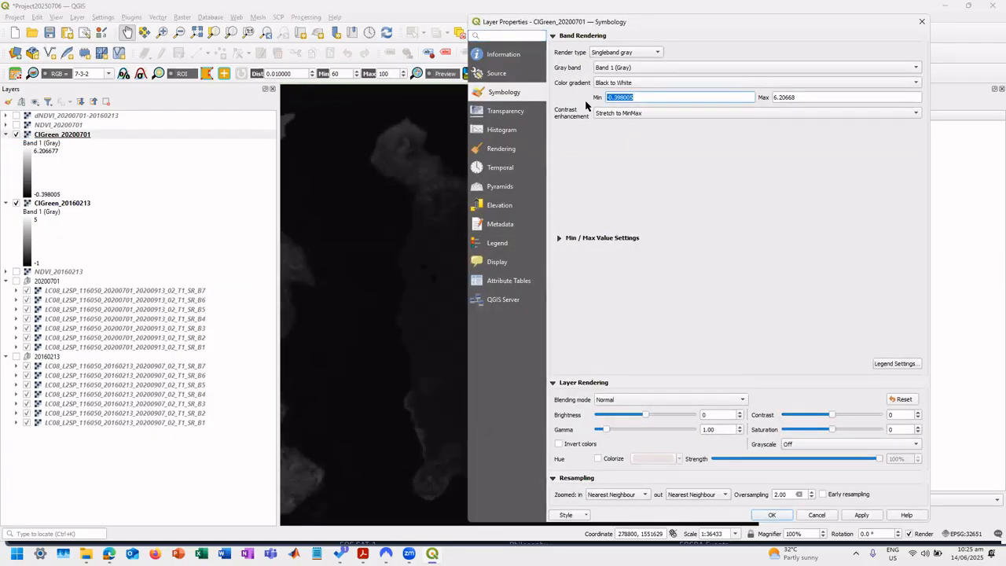
{"action": "type", "text": "-1"}
{"action": "key", "text": "Tab"}
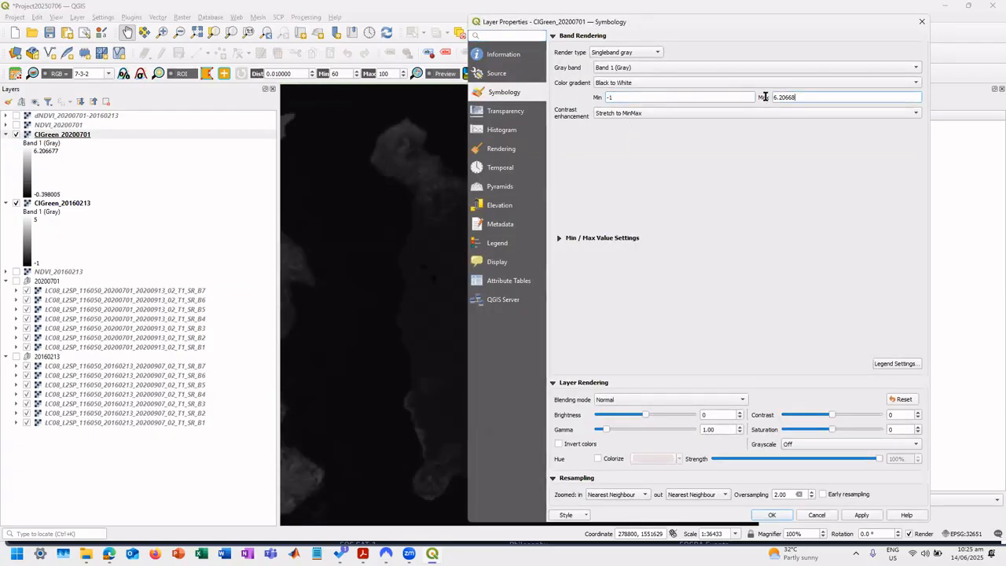
{"action": "type", "text": "5"}
{"action": "left_click", "coordinate": [862, 515]}
{"action": "left_click", "coordinate": [775, 516]}
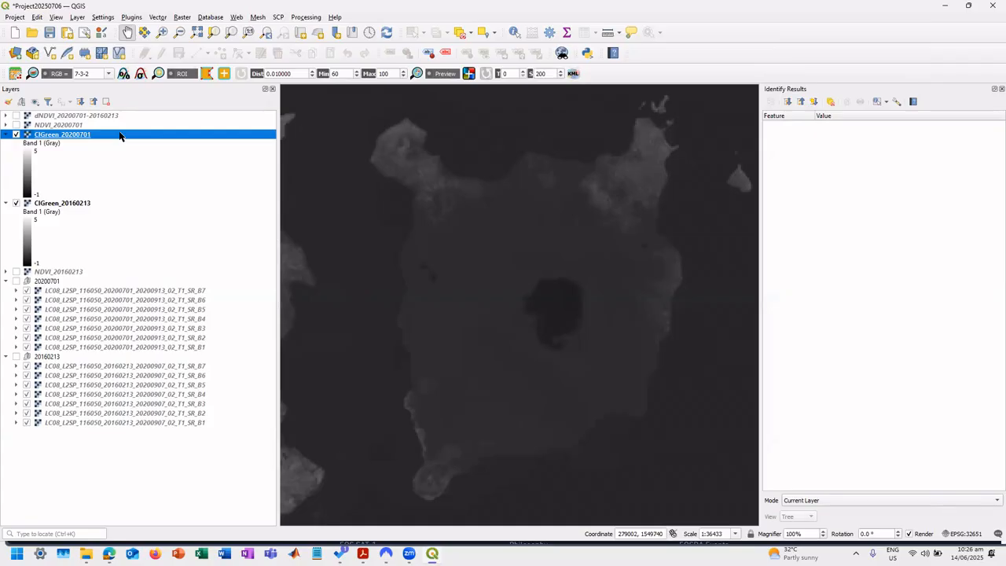
{"action": "left_click", "coordinate": [16, 135]}
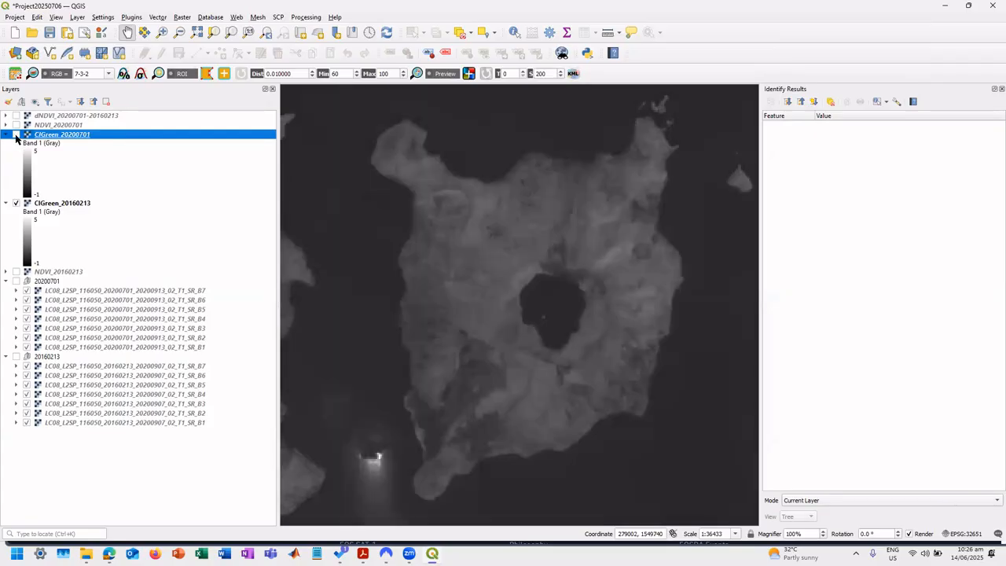
{"action": "left_click", "coordinate": [16, 136]}
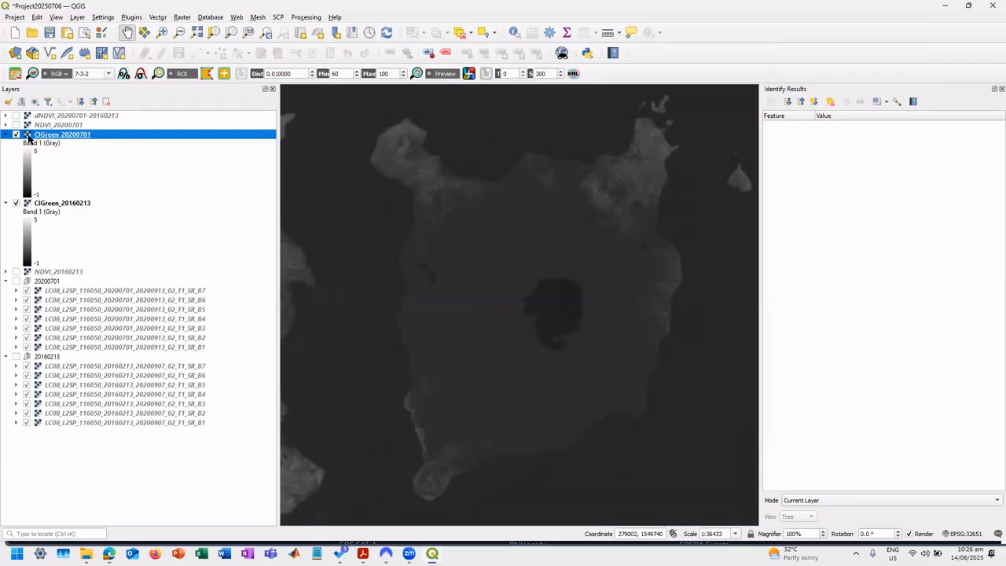
Build a Raster Calculator expression subtracting CIGreen_20160213@1 from CIGreen_20200701@1.
{"action": "left_click", "coordinate": [182, 17]}
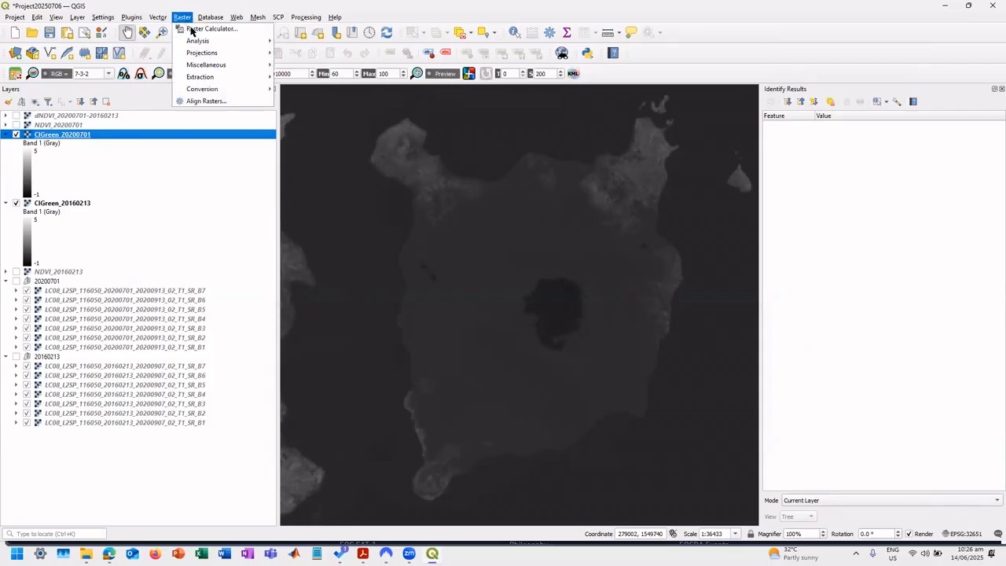
{"action": "left_click", "coordinate": [204, 30]}
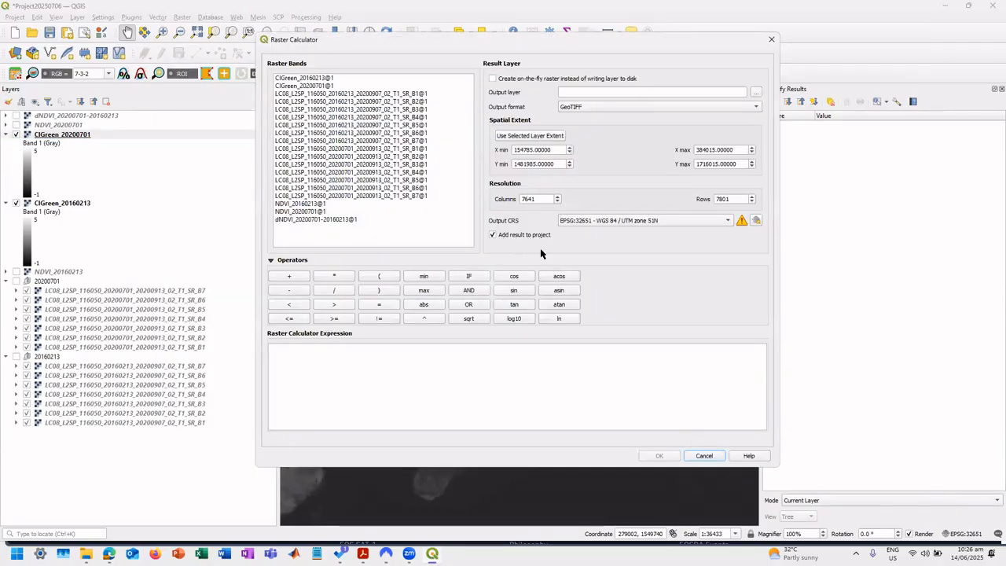
{"action": "double_click", "coordinate": [318, 86]}
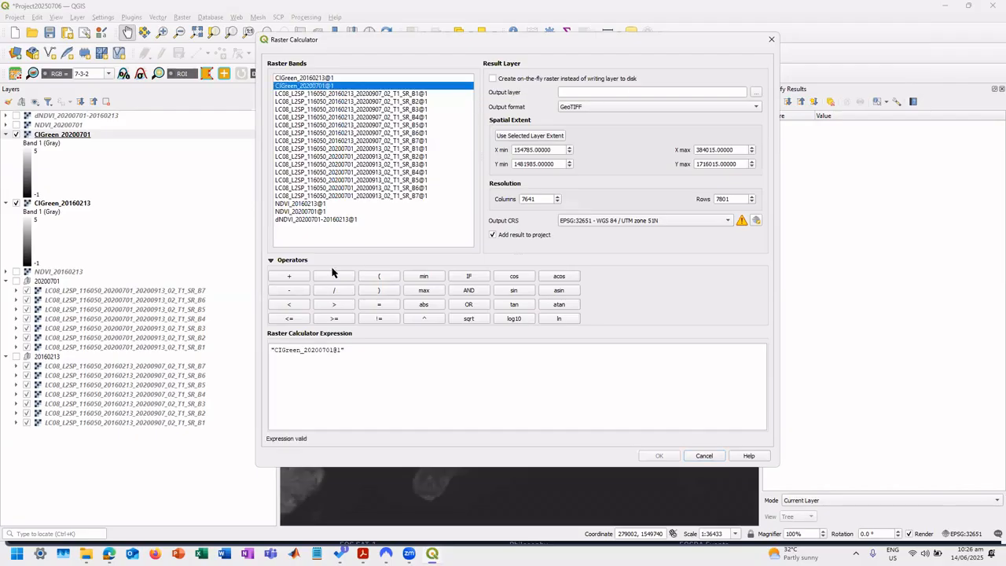
{"action": "left_click", "coordinate": [295, 290]}
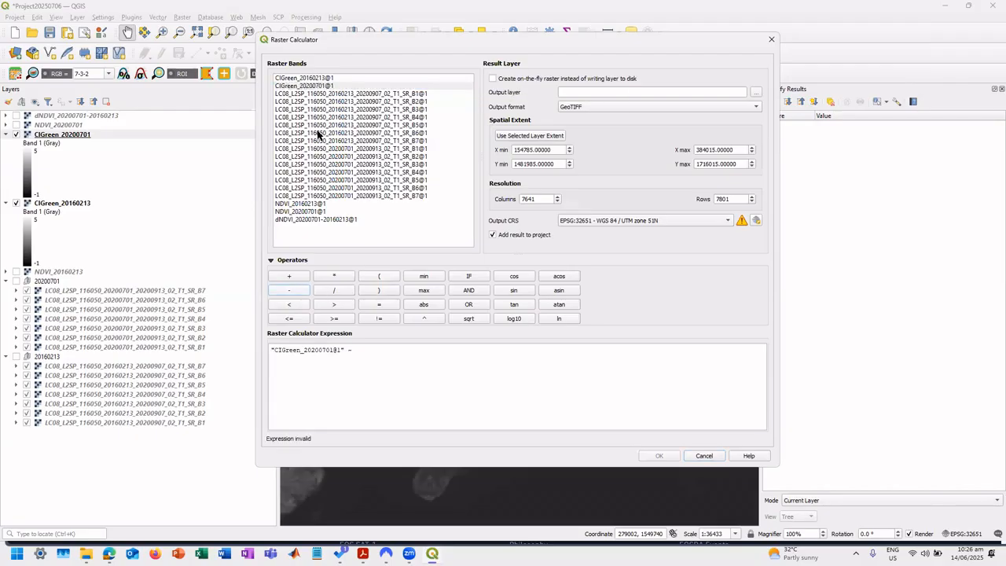
{"action": "double_click", "coordinate": [328, 80]}
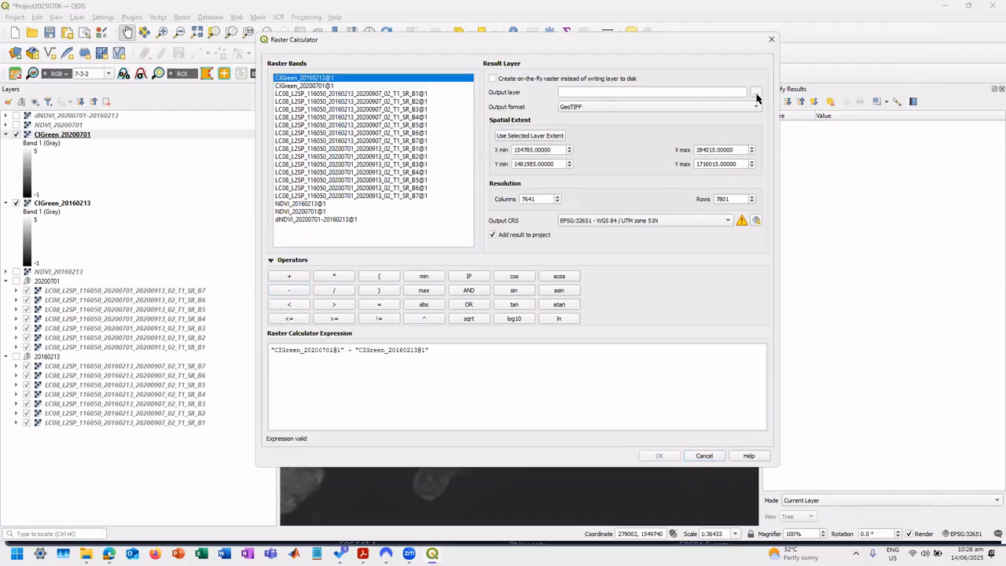
{"action": "left_click", "coordinate": [757, 94]}
{"action": "left_click", "coordinate": [382, 169]}
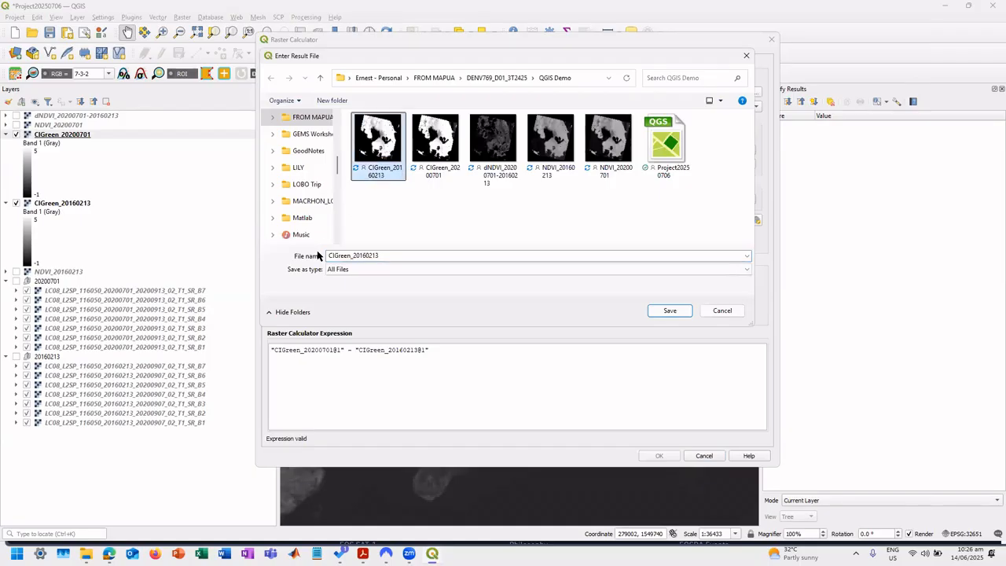
{"action": "left_click", "coordinate": [328, 256]}
{"action": "type", "text": "d"}
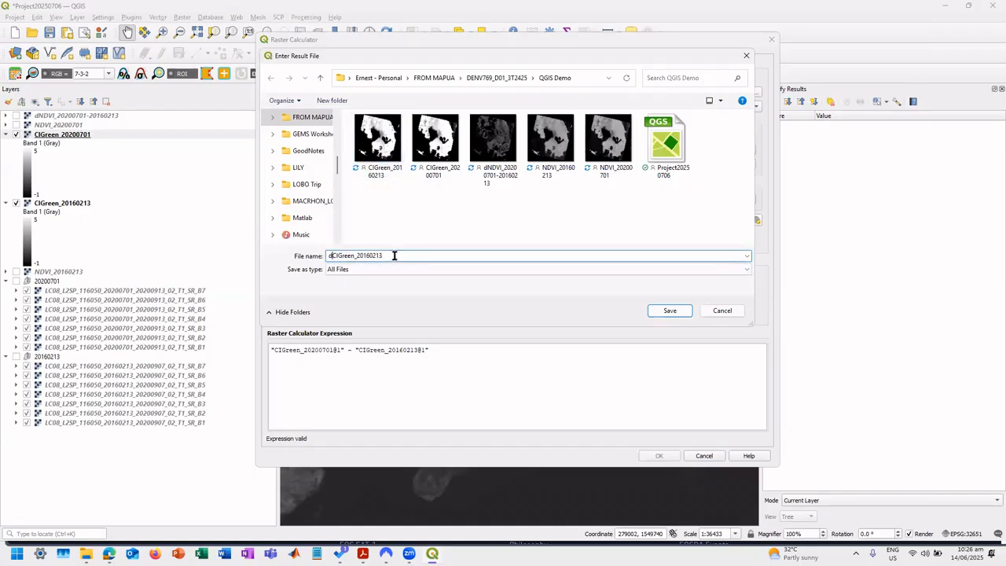
{"action": "key", "text": "Left"}
{"action": "key", "text": "Left"}
{"action": "key", "text": "Left"}
{"action": "key", "text": "Left"}
{"action": "key", "text": "Left"}
{"action": "key", "text": "Left"}
{"action": "key", "text": "Left"}
{"action": "key", "text": "Left"}
{"action": "type", "text": "0200701-"}
{"action": "left_click", "coordinate": [670, 313]}
{"action": "left_click", "coordinate": [660, 457]}
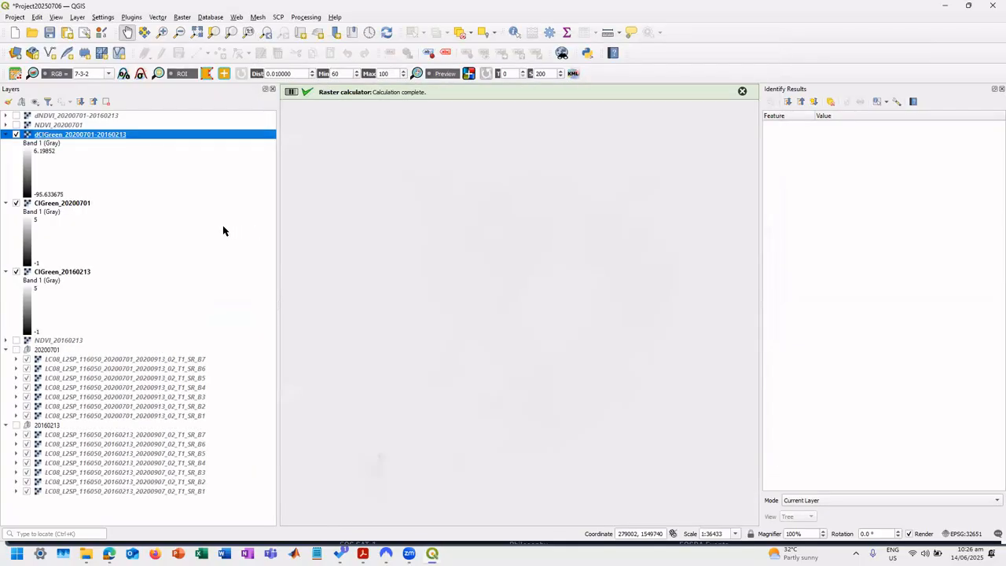
{"action": "double_click", "coordinate": [95, 135]}
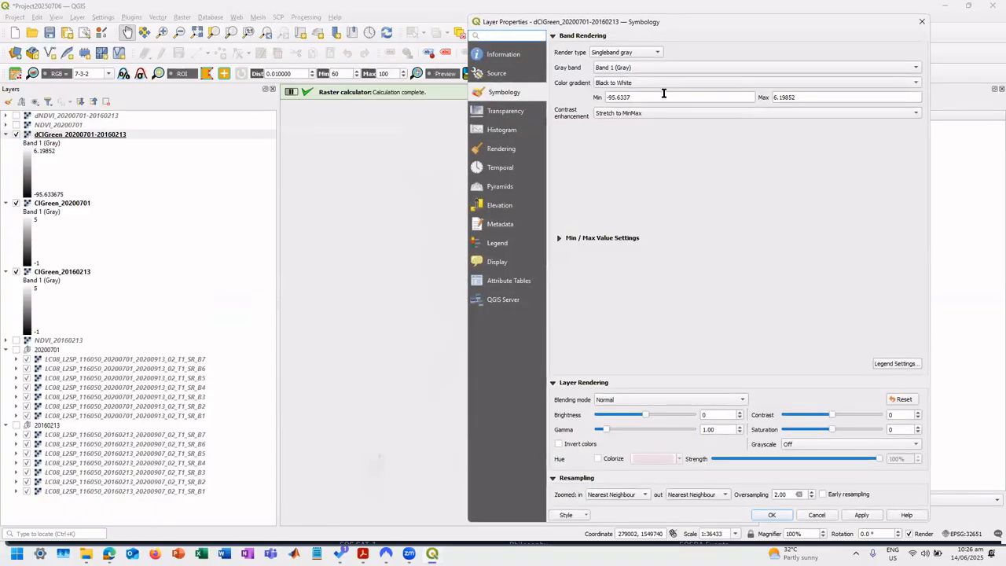
{"action": "left_click", "coordinate": [664, 93]}
{"action": "key", "text": "ctrl+a"}
{"action": "type", "text": "-"}
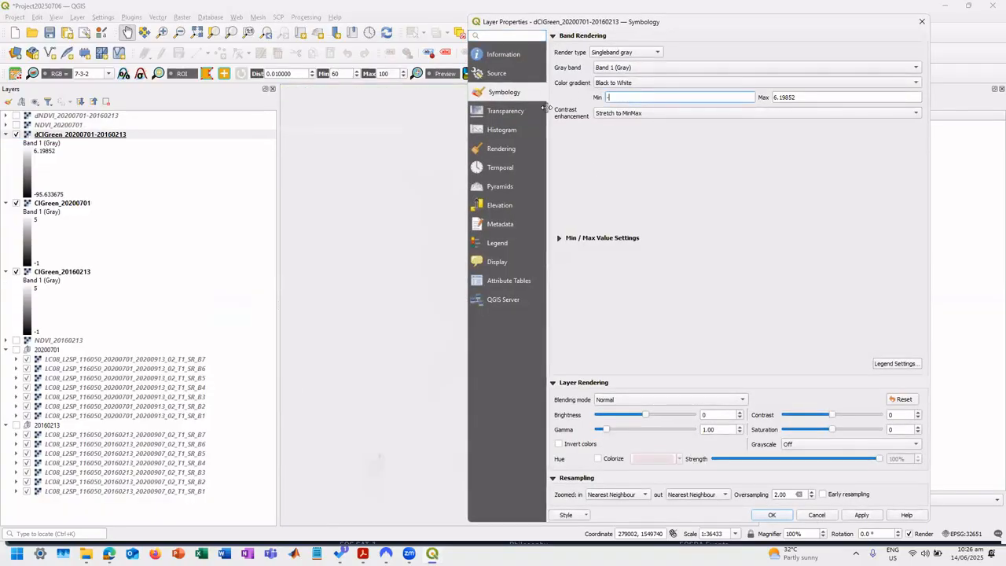
{"action": "type", "text": "5"}
{"action": "key", "text": "Tab"}
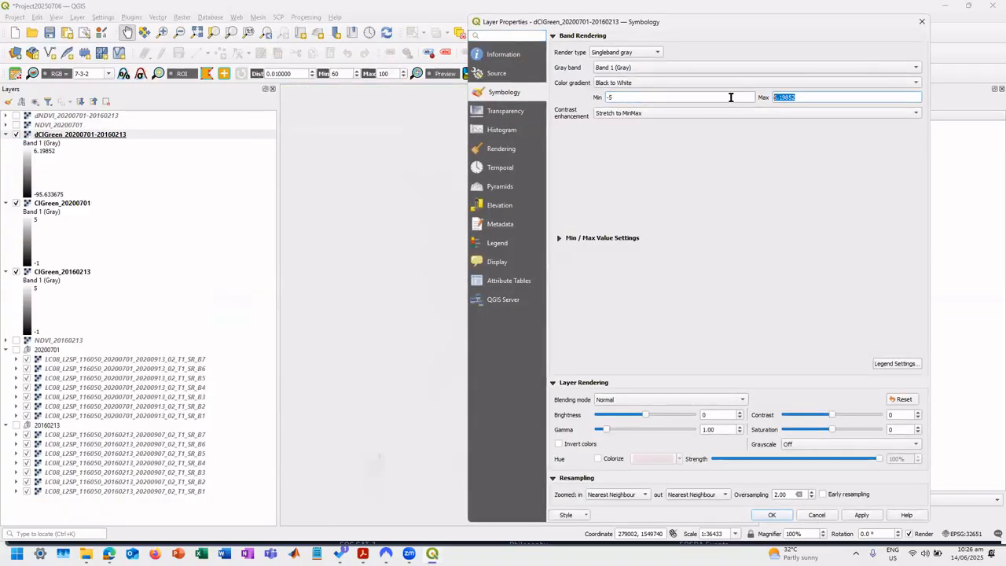
{"action": "type", "text": "5"}
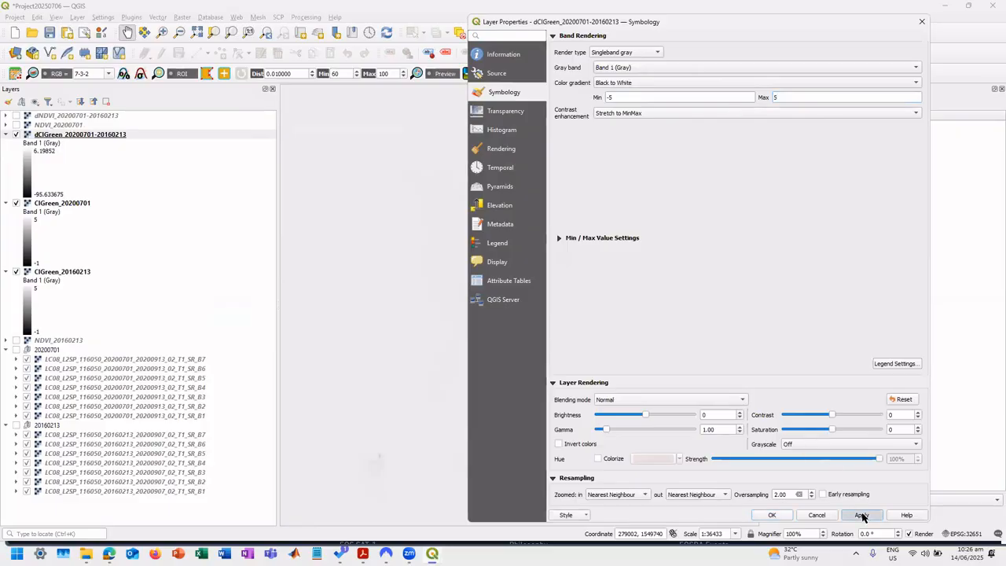
{"action": "left_click", "coordinate": [862, 515]}
{"action": "left_click", "coordinate": [777, 516]}
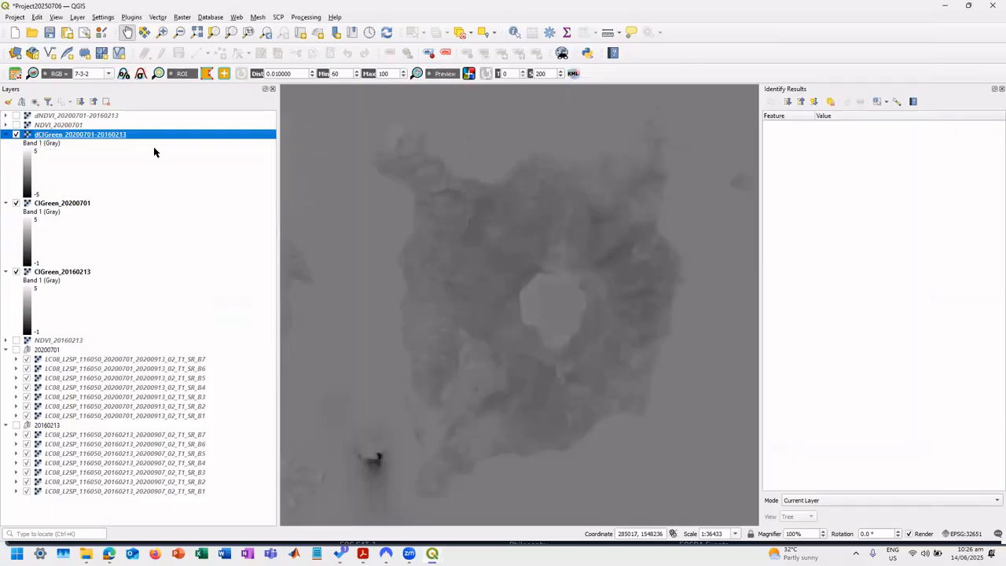
{"action": "double_click", "coordinate": [123, 138]}
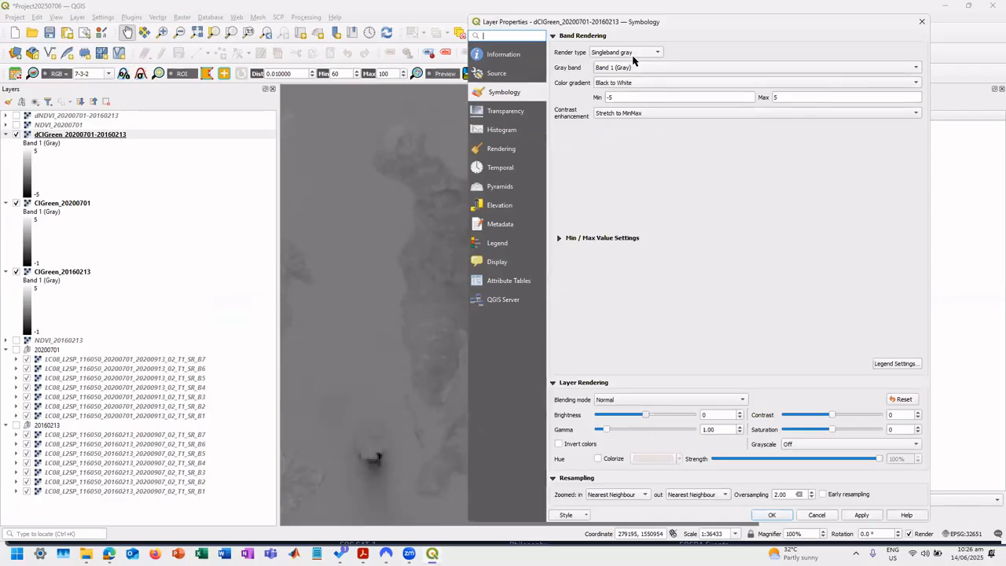
{"action": "left_click", "coordinate": [634, 55]}
{"action": "left_click", "coordinate": [627, 63]}
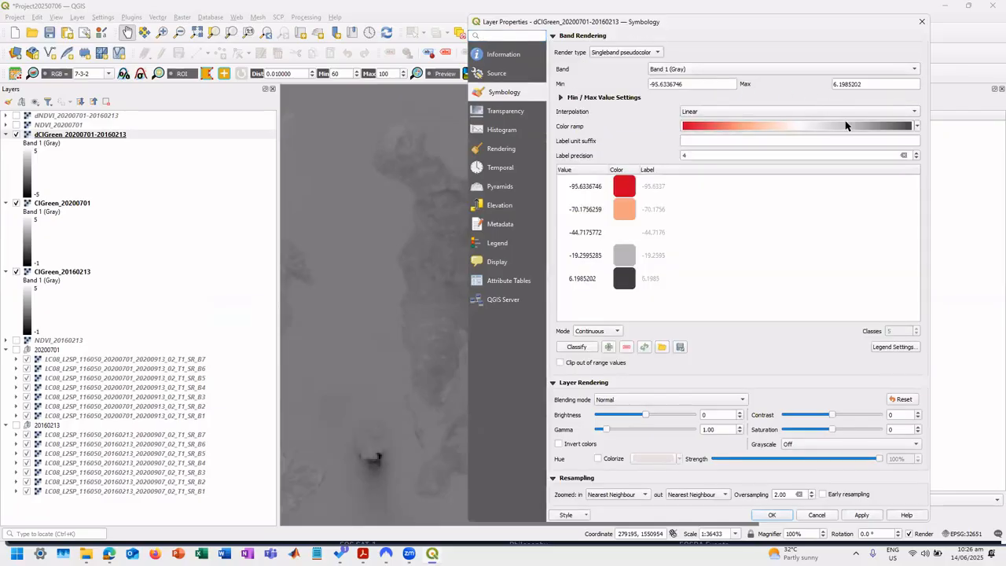
Set the value of the white middle color class to 0 and remove the light orange class from the ramp.
{"action": "left_click", "coordinate": [585, 233]}
{"action": "left_click", "coordinate": [585, 233]}
{"action": "type", "text": "0"}
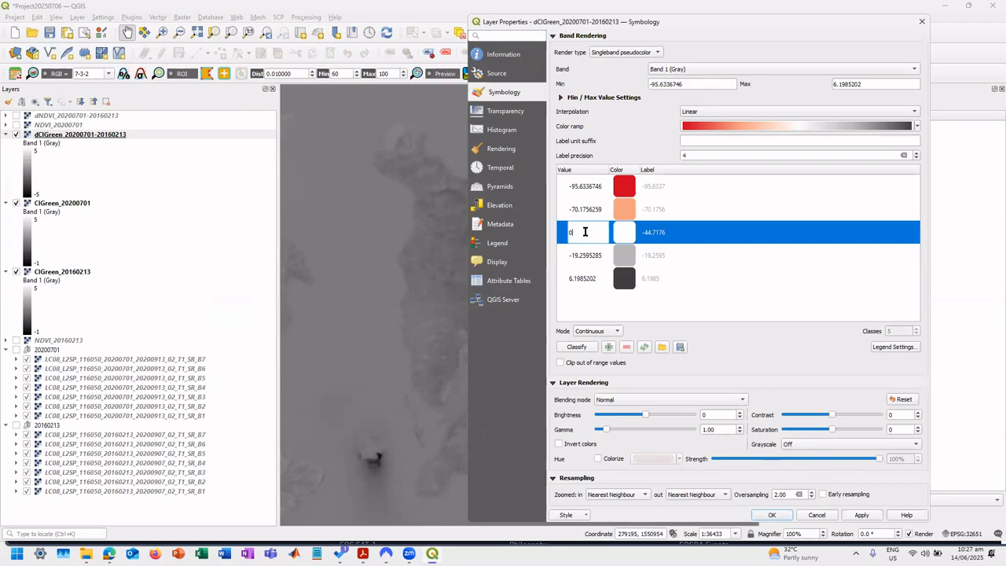
{"action": "double_click", "coordinate": [590, 210]}
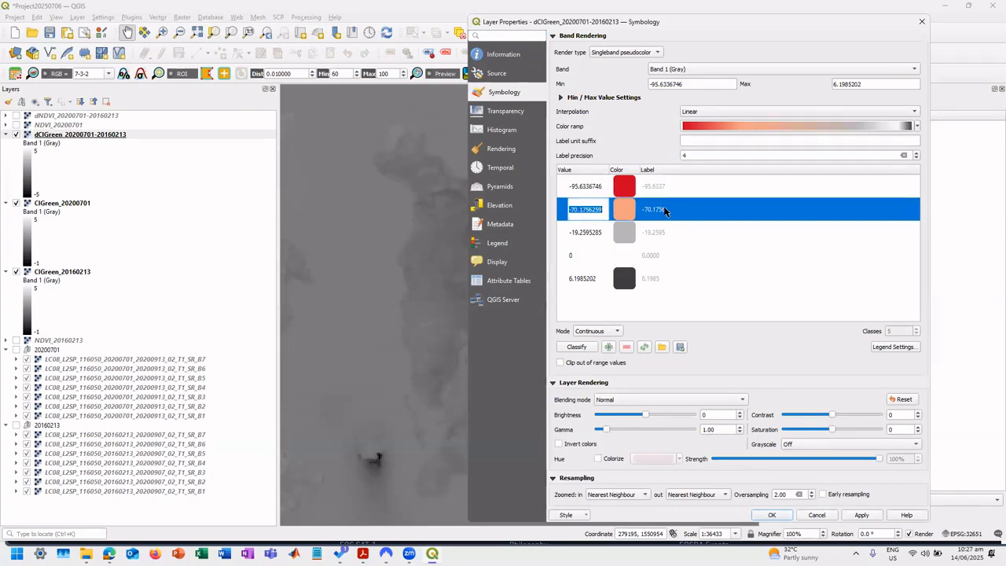
{"action": "left_click", "coordinate": [627, 347]}
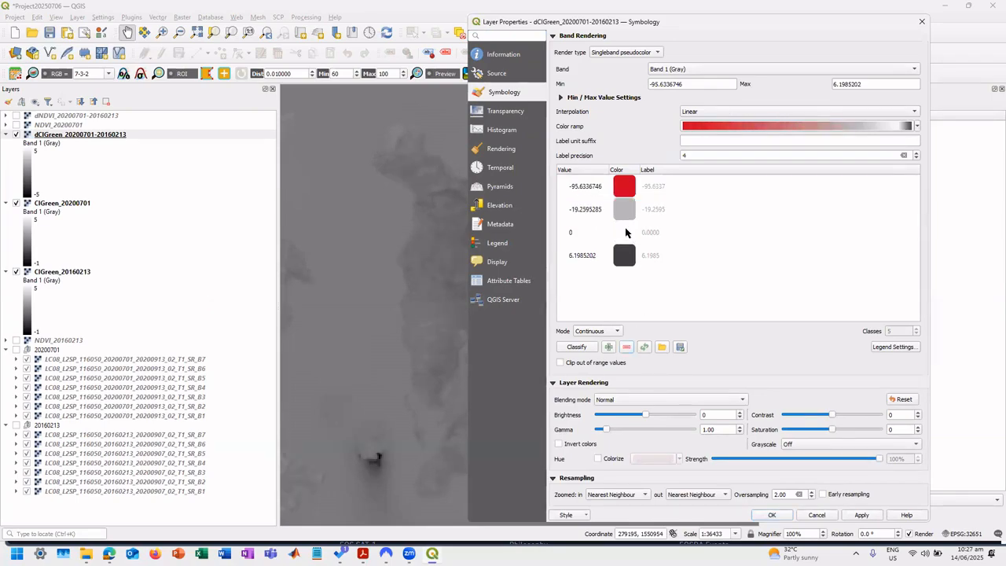
Change the color of the highest class in the ramp from dark gray to blue, #0012ff.
{"action": "left_click", "coordinate": [626, 233]}
{"action": "double_click", "coordinate": [610, 255]}
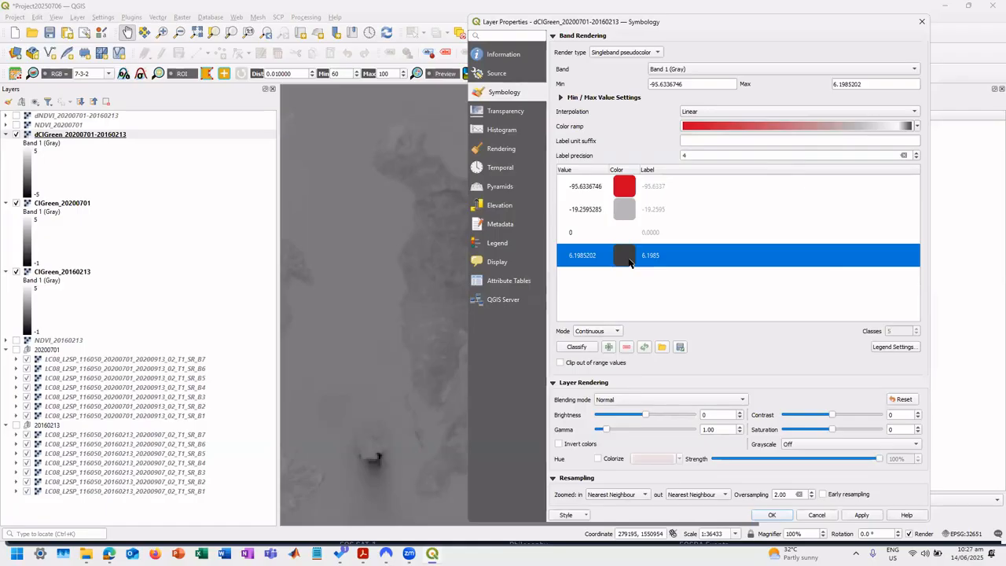
{"action": "scroll", "coordinate": [610, 254], "scroll_direction": "down", "scroll_amount": 1}
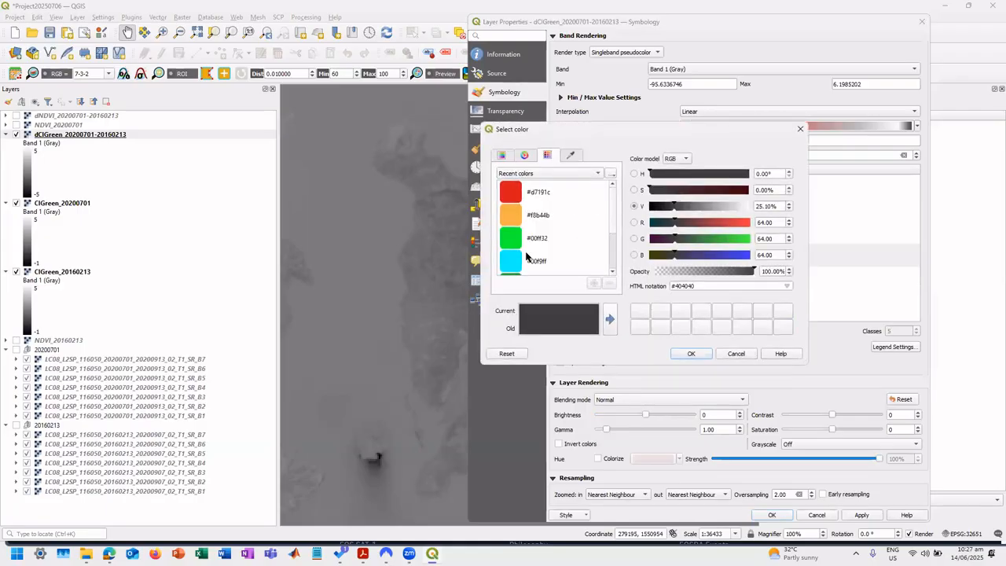
{"action": "left_click", "coordinate": [503, 155]}
{"action": "left_click", "coordinate": [526, 155]}
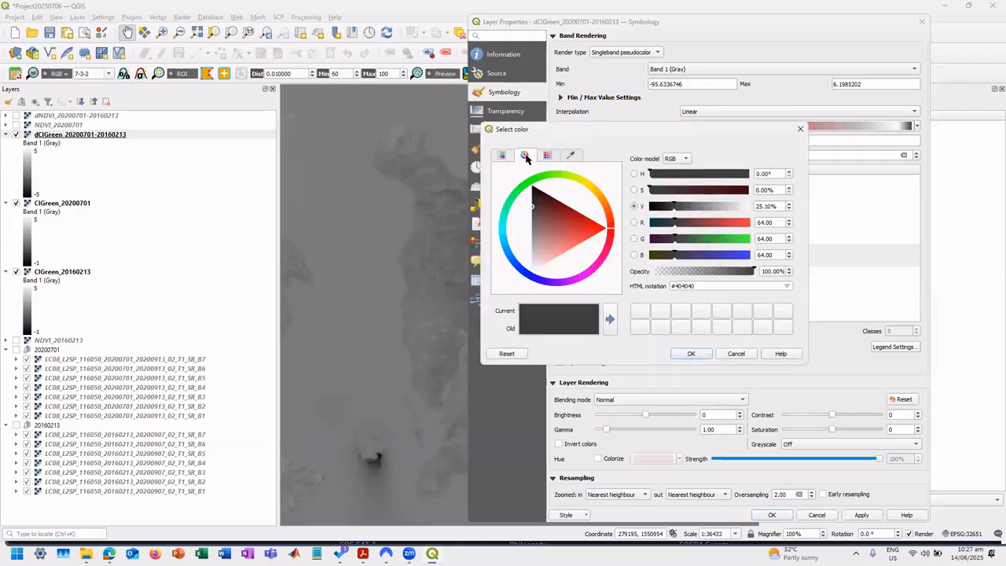
{"action": "left_click", "coordinate": [569, 156]}
{"action": "left_click", "coordinate": [547, 155]}
{"action": "left_click", "coordinate": [502, 155]}
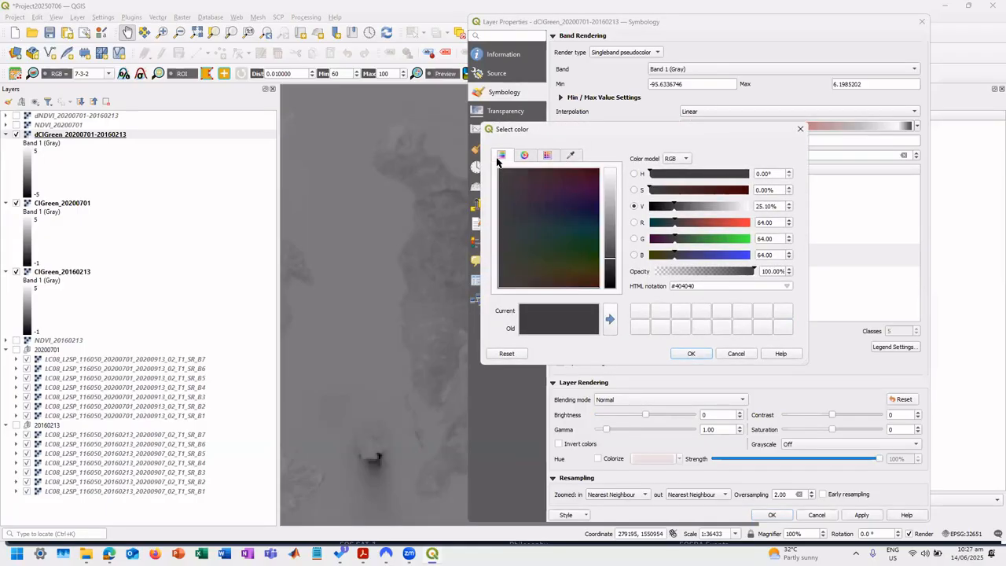
{"action": "left_click", "coordinate": [525, 156]}
{"action": "left_click", "coordinate": [528, 273]}
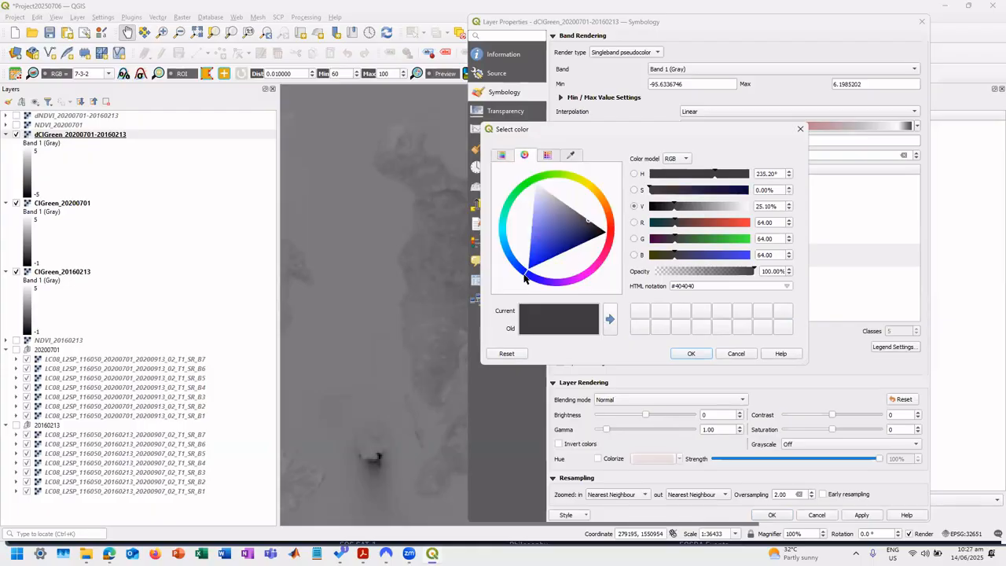
{"action": "left_click_drag", "start_coordinate": [570, 244], "coordinate": [515, 299]}
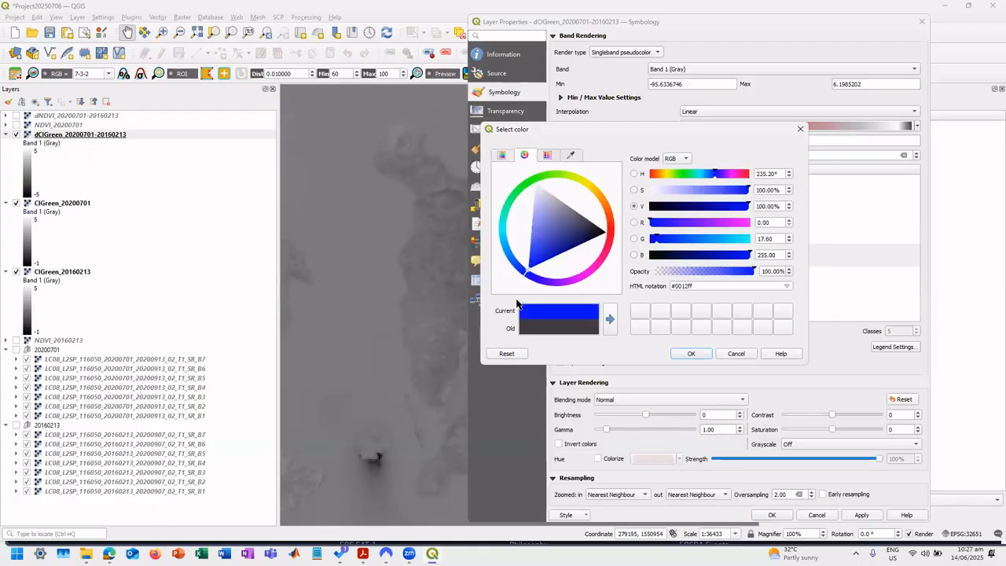
{"action": "left_click", "coordinate": [692, 353]}
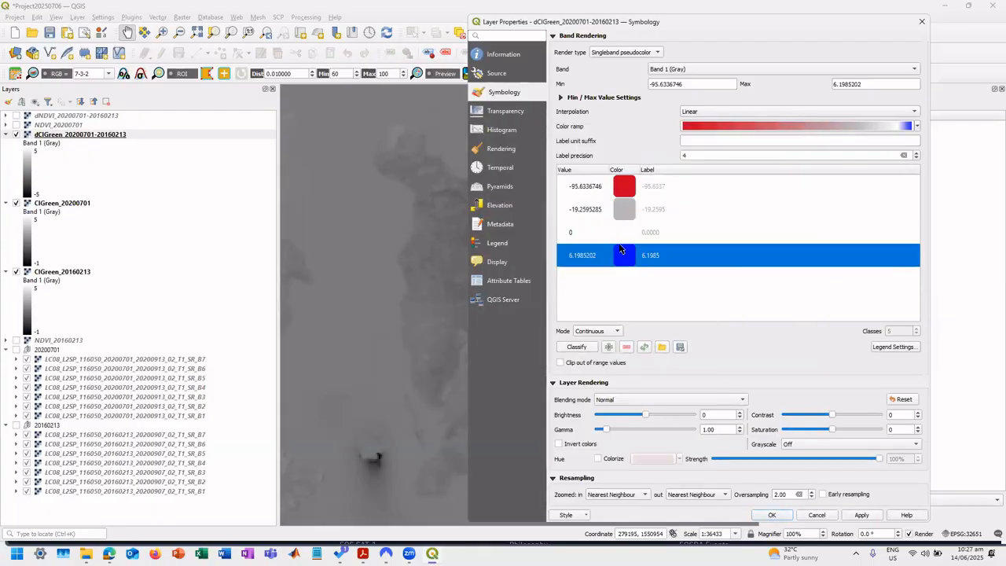
Set the value of the blue class to 5 and remove the light gray class from the ramp.
{"action": "left_click", "coordinate": [585, 187]}
{"action": "double_click", "coordinate": [587, 257]}
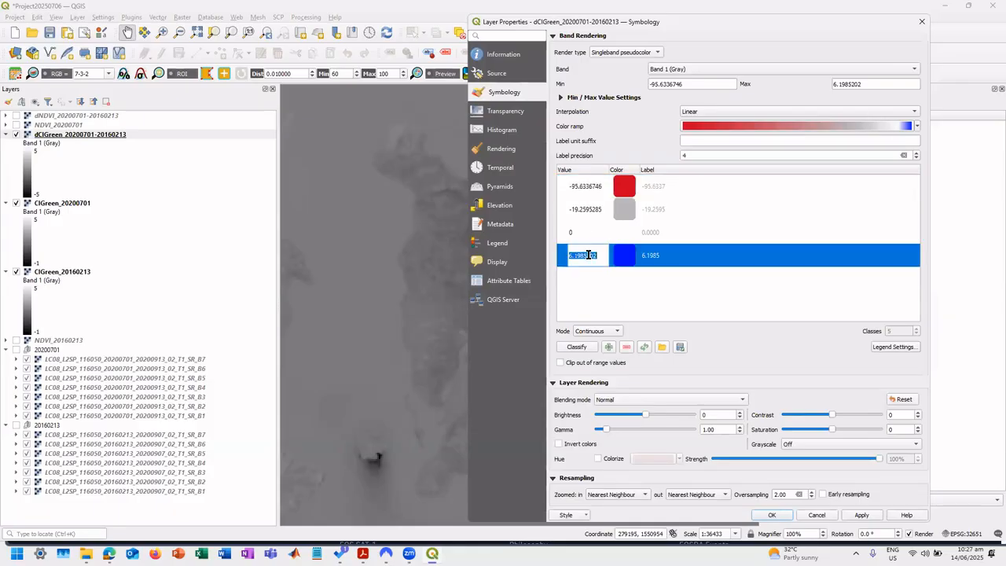
{"action": "type", "text": "5"}
{"action": "left_click", "coordinate": [596, 210]}
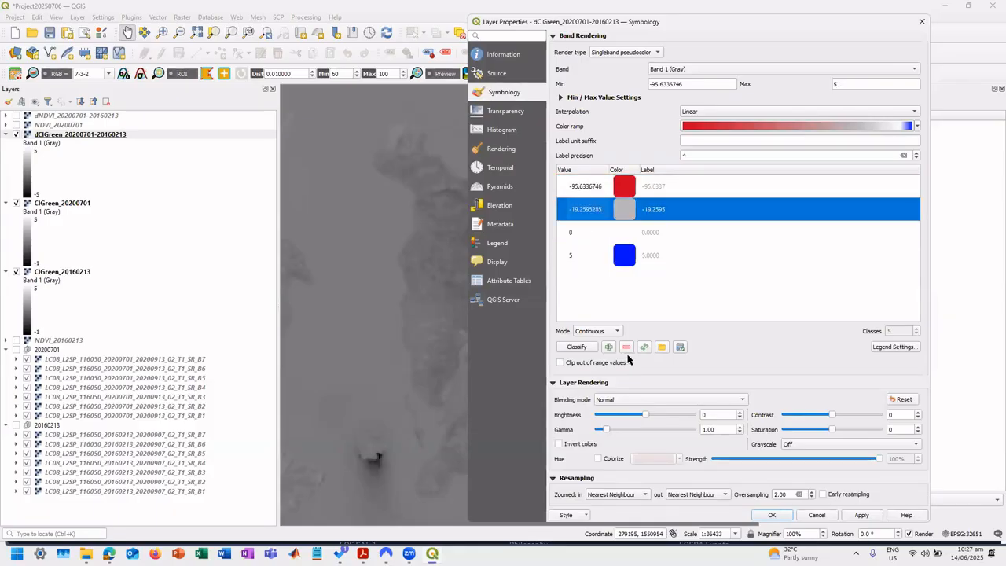
{"action": "left_click", "coordinate": [626, 350]}
{"action": "double_click", "coordinate": [580, 188]}
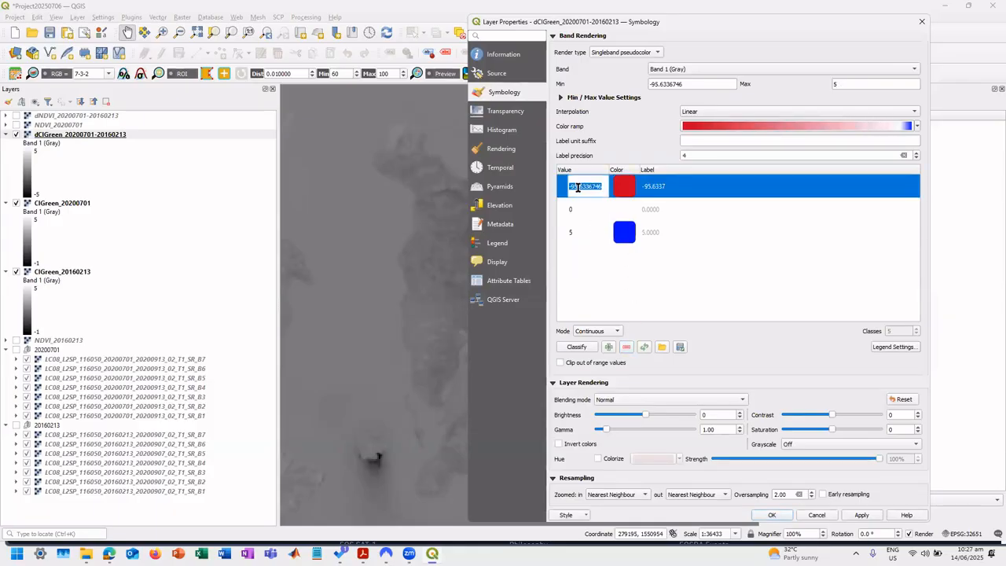
{"action": "type", "text": "-5"}
{"action": "key", "text": "Return"}
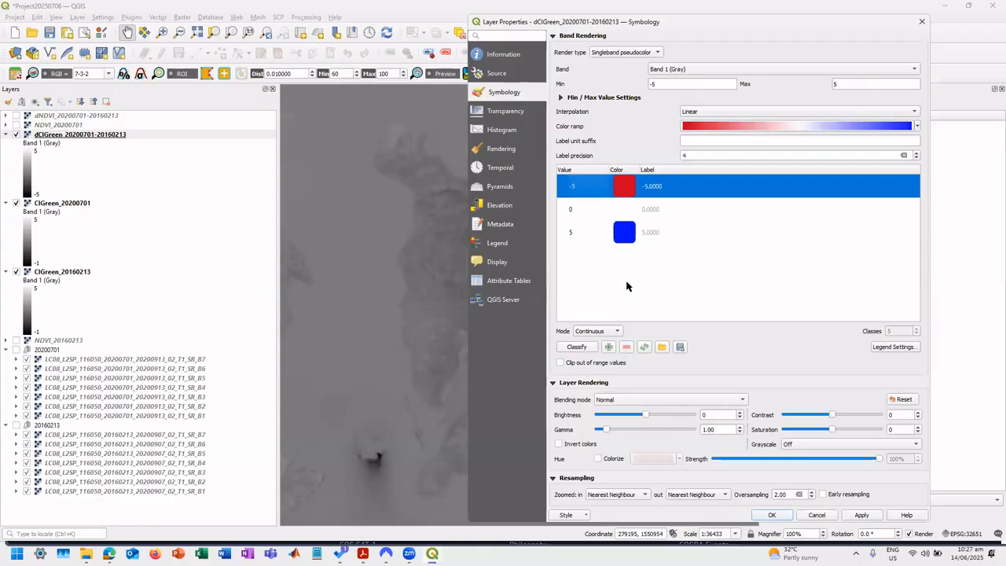
{"action": "left_click", "coordinate": [626, 286]}
{"action": "left_click", "coordinate": [863, 515]}
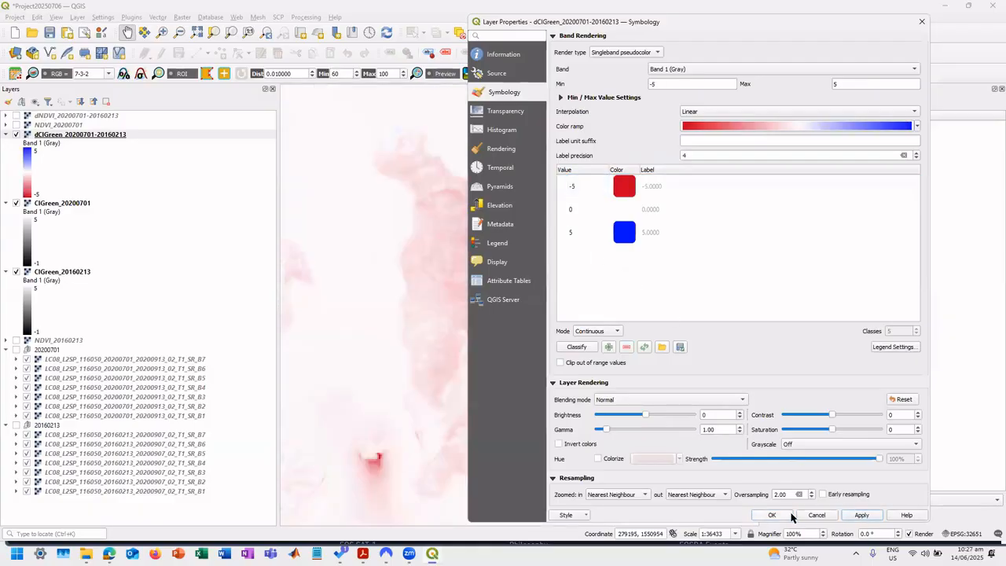
{"action": "left_click", "coordinate": [771, 515]}
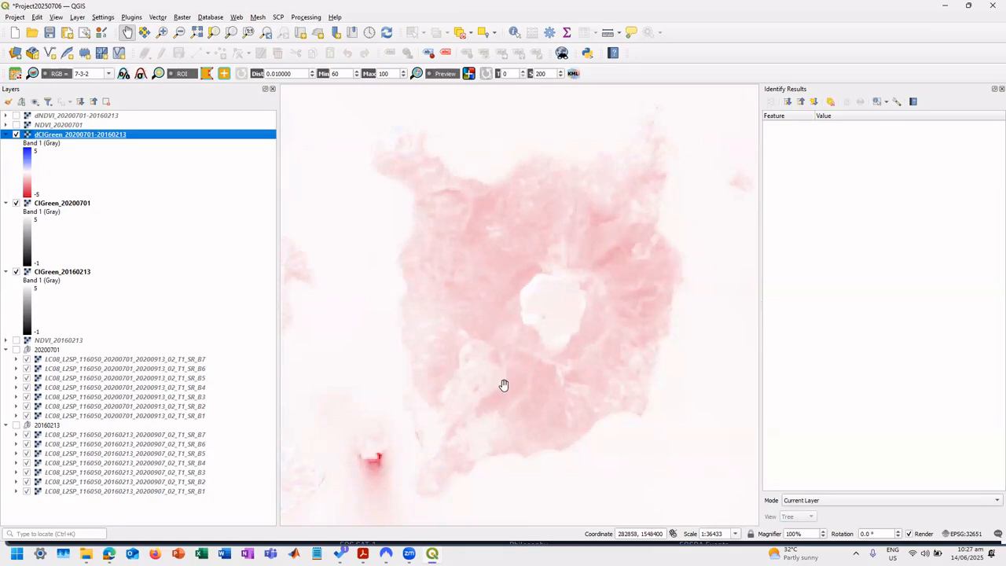
{"action": "scroll", "coordinate": [493, 372], "scroll_direction": "down", "scroll_amount": 4}
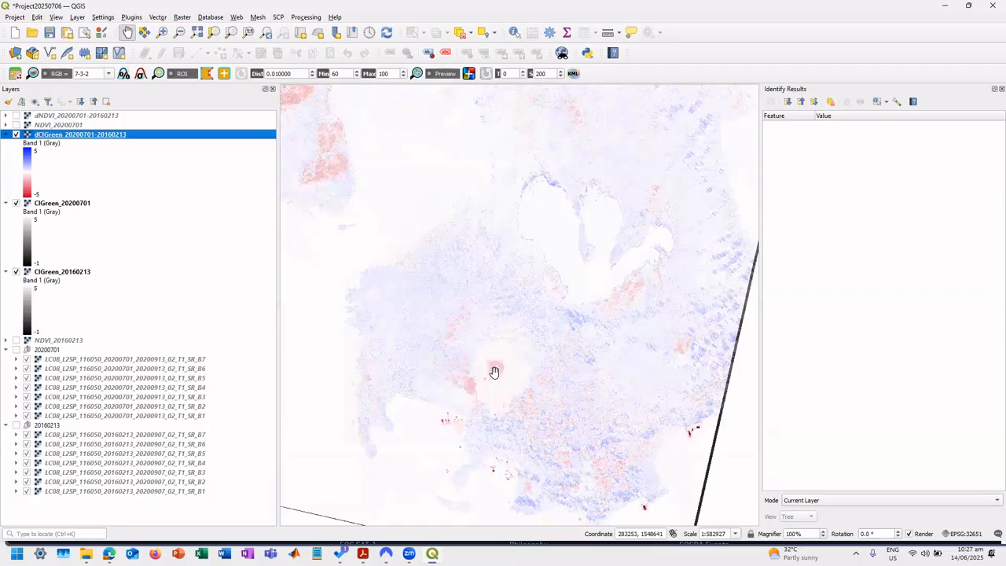
{"action": "scroll", "coordinate": [494, 372], "scroll_direction": "down", "scroll_amount": 1}
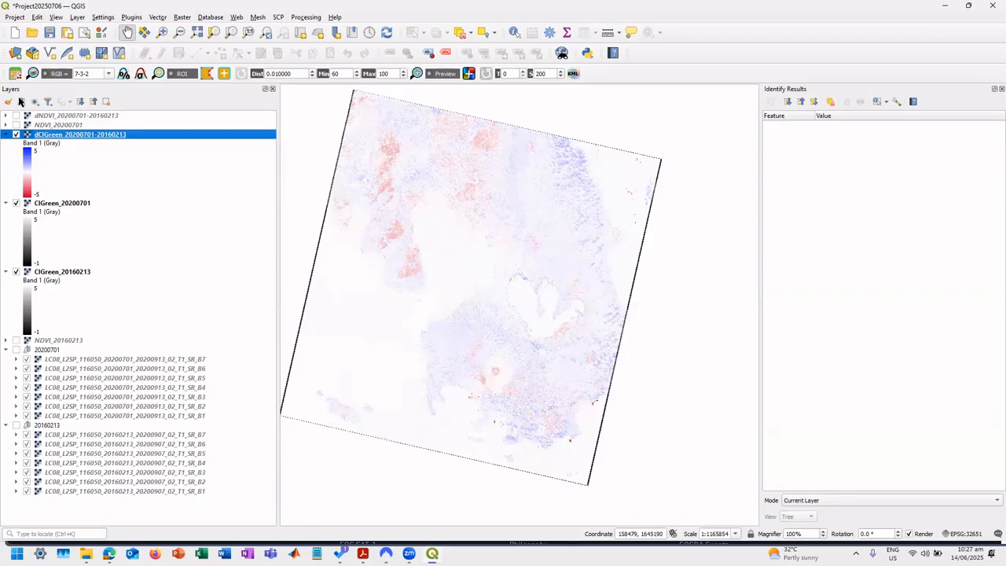
{"action": "left_click", "coordinate": [16, 116]}
{"action": "left_click", "coordinate": [14, 116]}
{"action": "left_click", "coordinate": [14, 117]}
{"action": "left_click", "coordinate": [15, 116]}
{"action": "left_click", "coordinate": [14, 116]}
{"action": "left_click", "coordinate": [14, 116]}
{"action": "left_click", "coordinate": [14, 116]}
{"action": "left_click", "coordinate": [14, 117]}
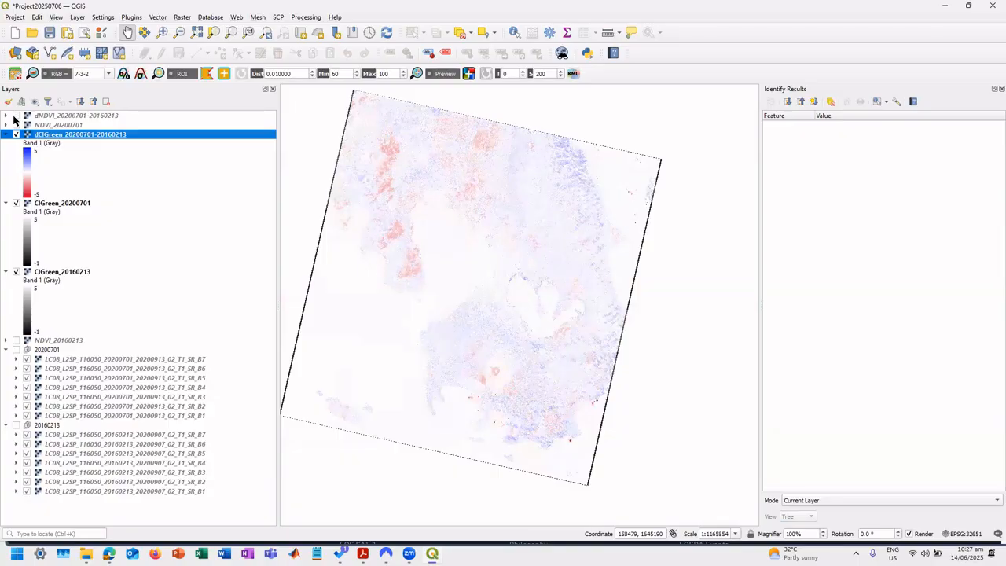